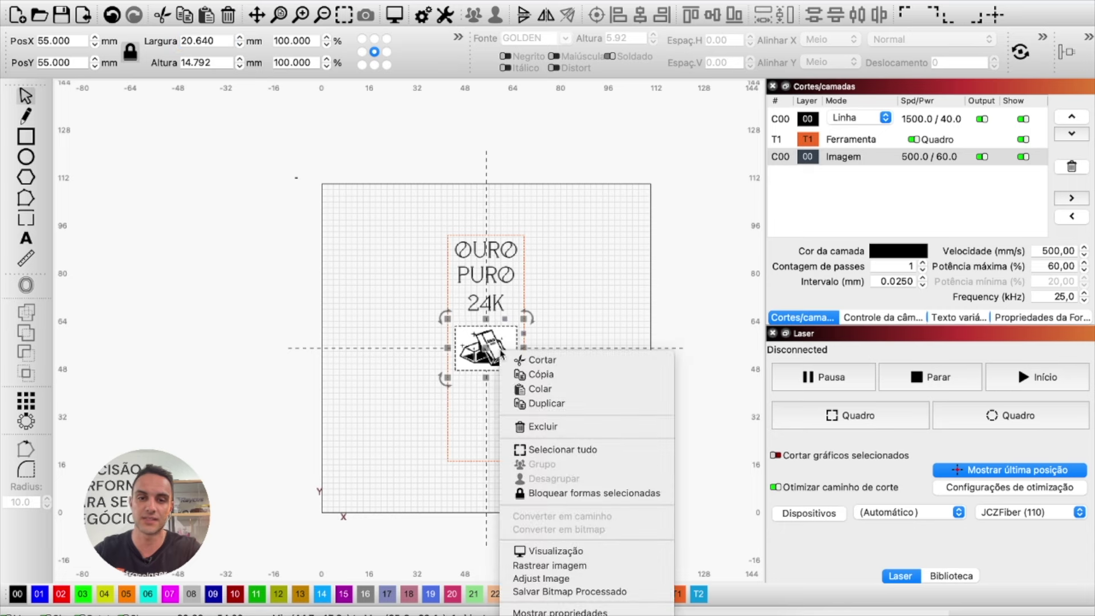
# Trace the gold bar image into vector outlines with a threshold of 128, deleting the original bitmap after tracing.
pyautogui.click(516, 565)
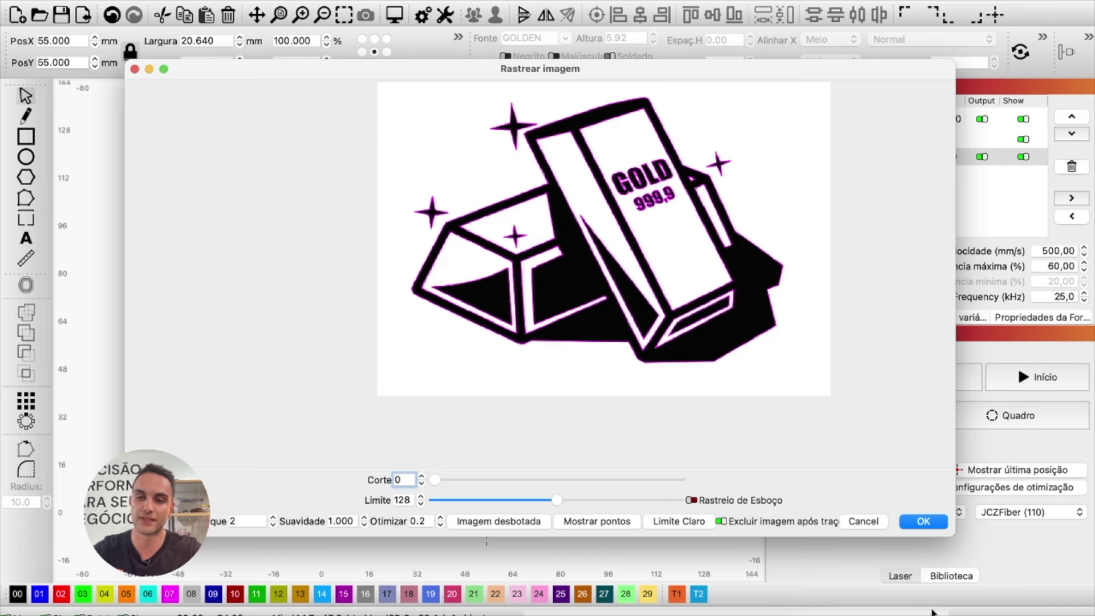
pyautogui.click(923, 522)
pyautogui.scroll(-2, 570, 545)
pyautogui.scroll(3, 607, 471)
pyautogui.scroll(3, 608, 471)
pyautogui.scroll(-2, 447, 298)
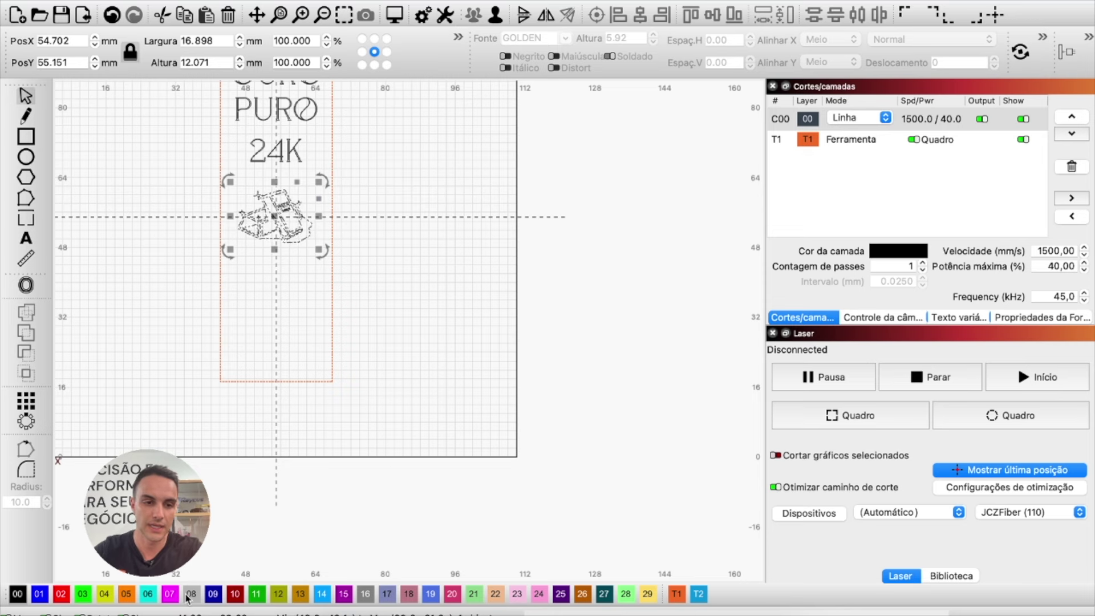
# Set the mode of layer C00 to Offset Fill.
pyautogui.click(844, 118)
pyautogui.click(852, 143)
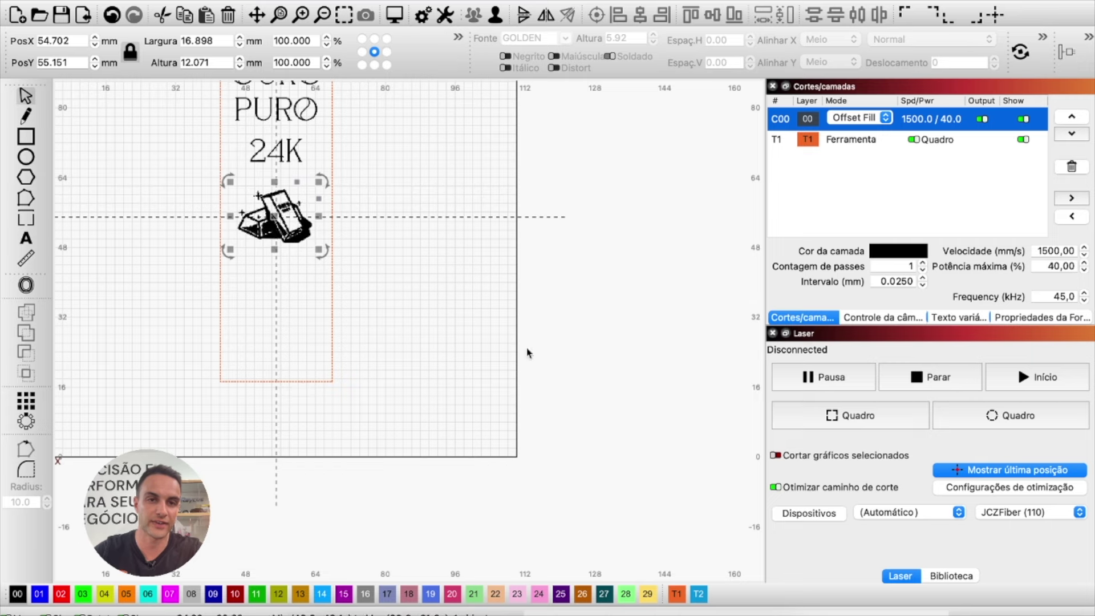
pyautogui.scroll(10, 255, 276)
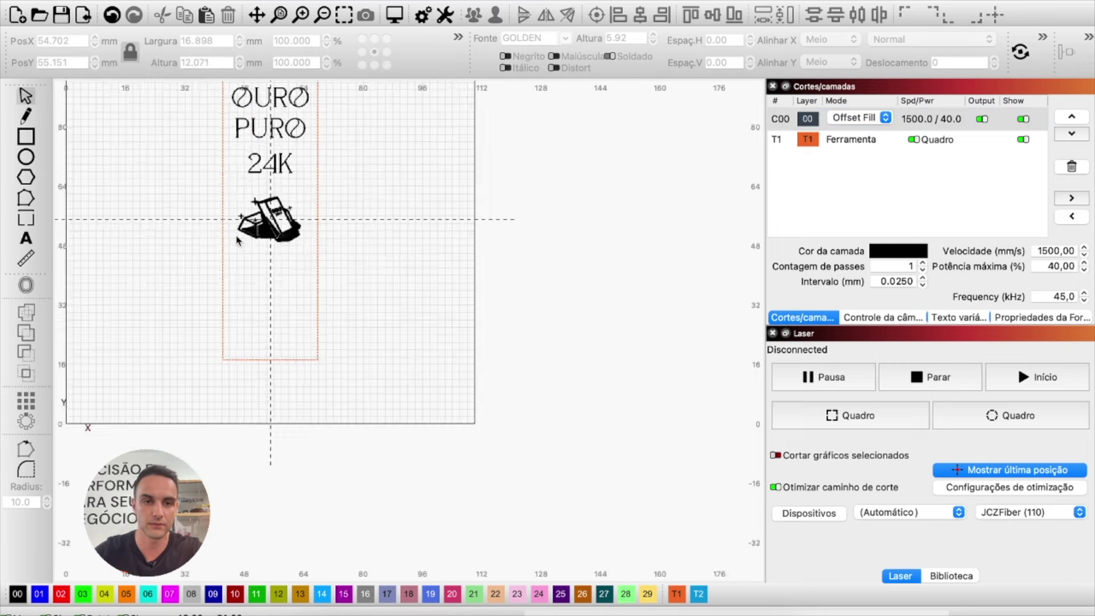
# Set the width of the traced gold bar drawing to 20 mm.
pyautogui.click(376, 189)
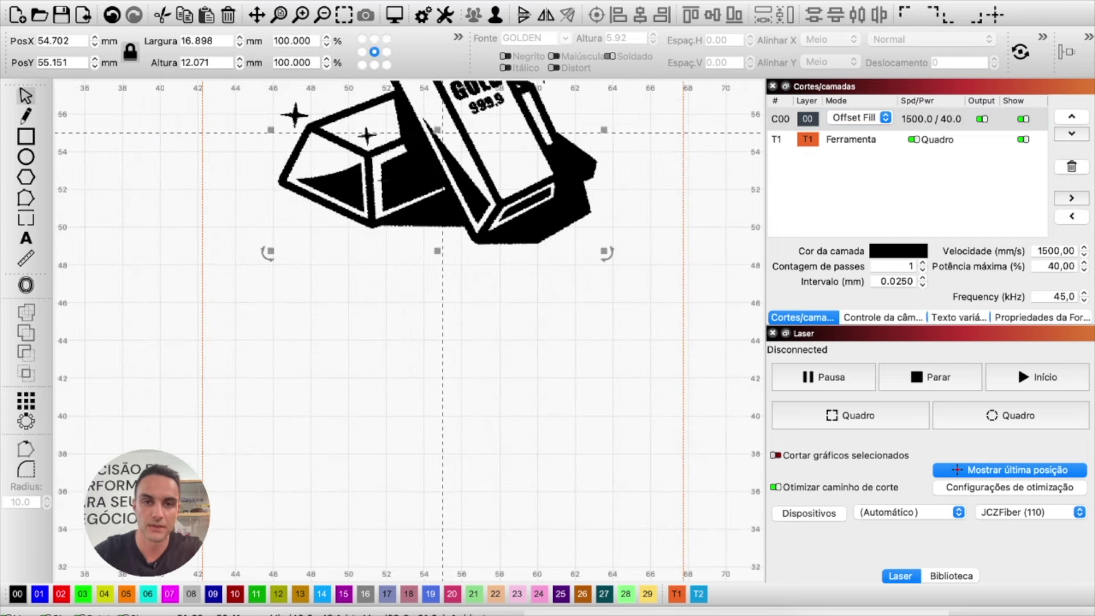
pyautogui.doubleClick(187, 41)
pyautogui.write('20.')
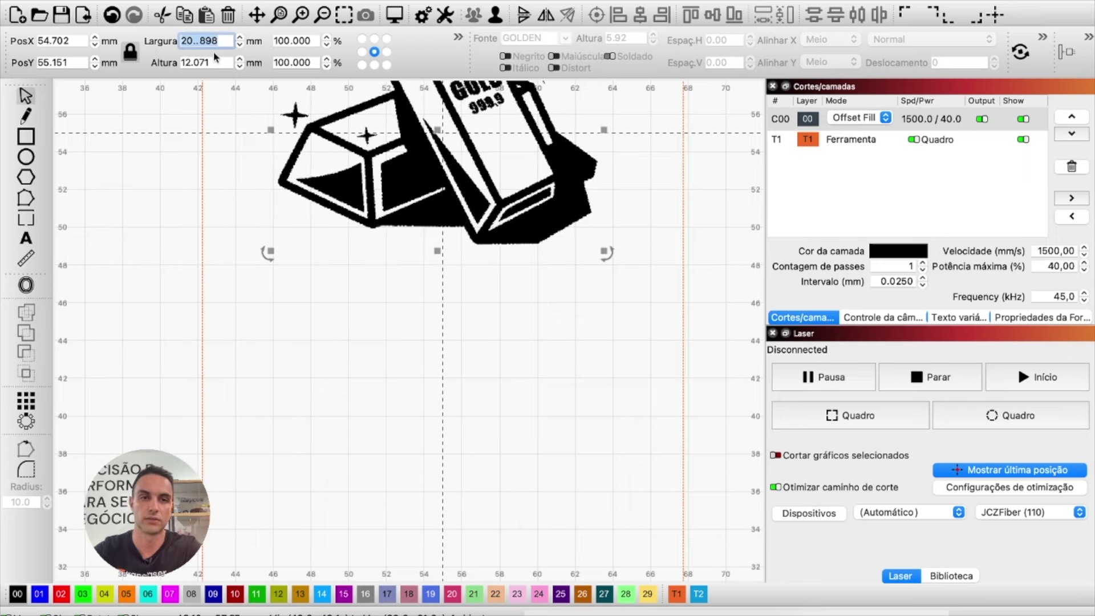
pyautogui.click(191, 41)
pyautogui.press('BackSpace')
pyautogui.press('Return')
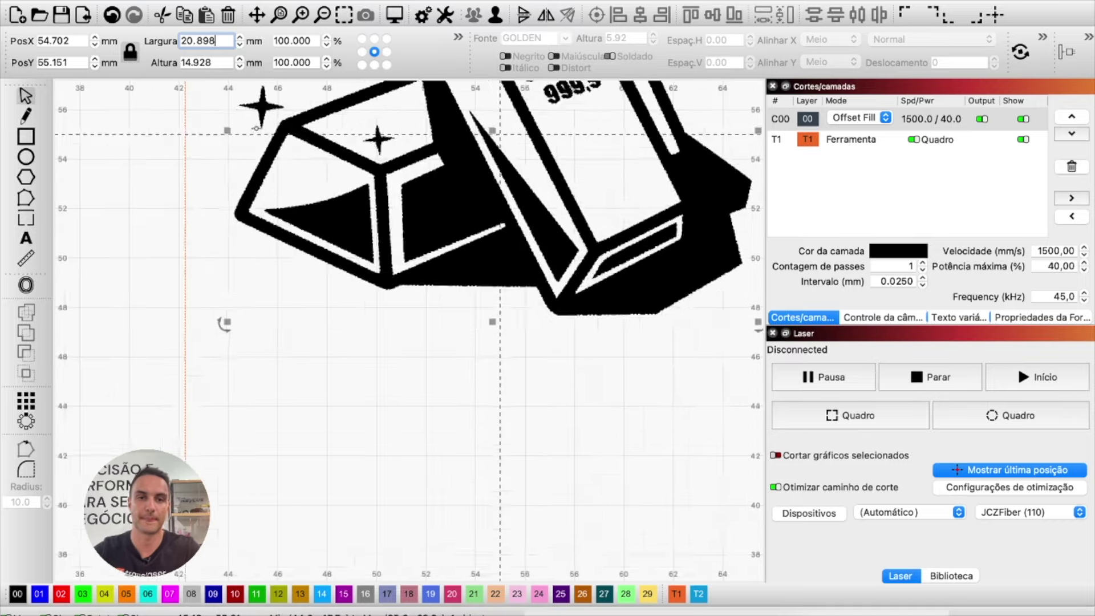
pyautogui.scroll(-6, 302, 215)
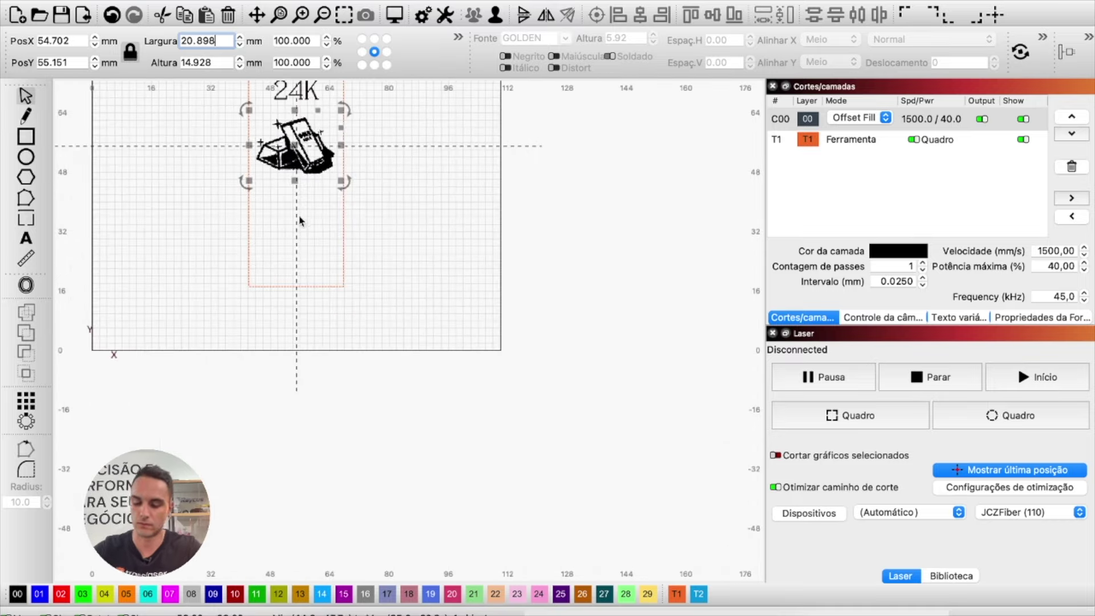
pyautogui.press('Down')
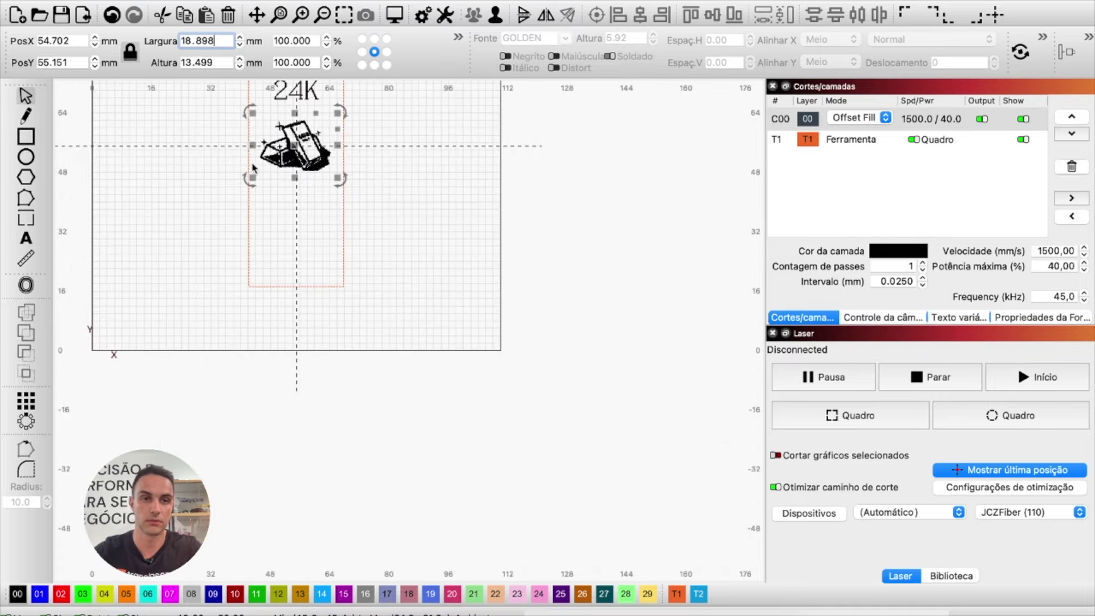
pyautogui.press('Up')
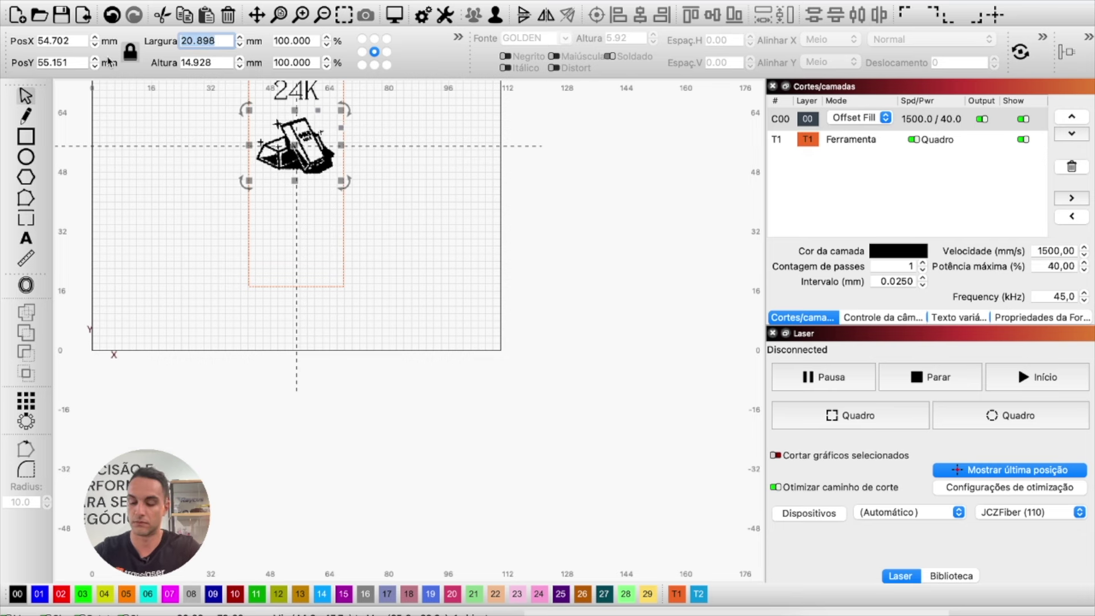
pyautogui.write('20')
pyautogui.click(142, 154)
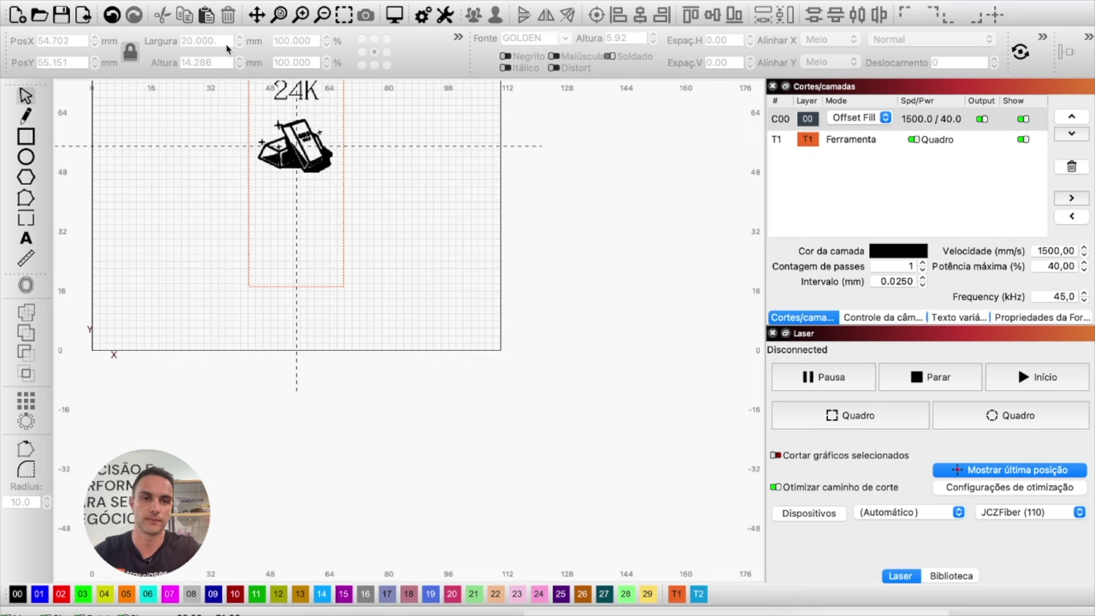
# Move the gold bar drawing straight down by 5 mm to Y 50.151.
pyautogui.click(305, 124)
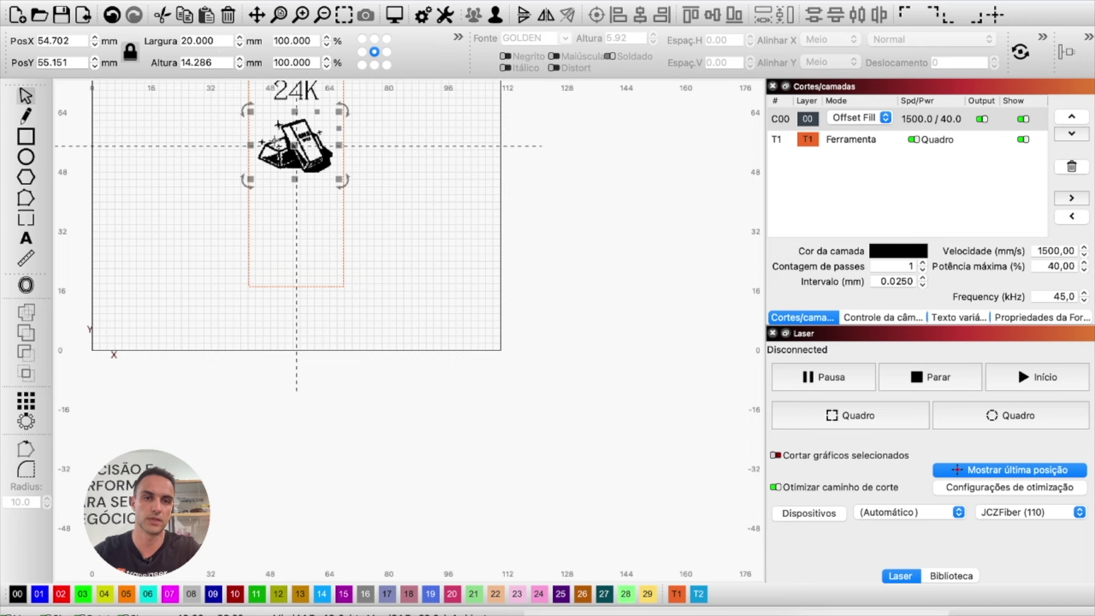
pyautogui.press('Down')
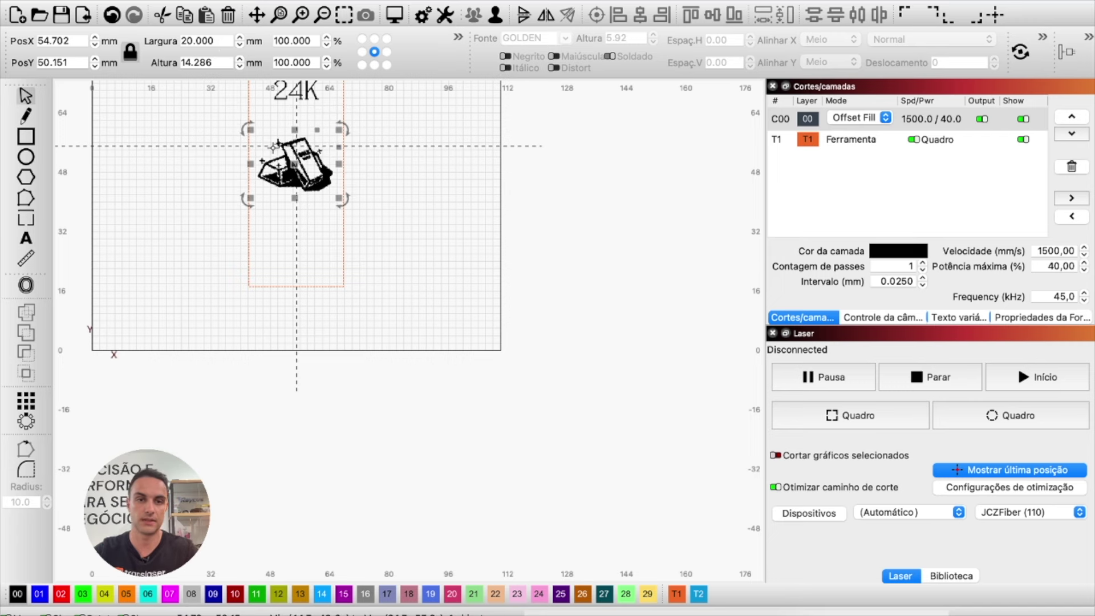
pyautogui.click(196, 188)
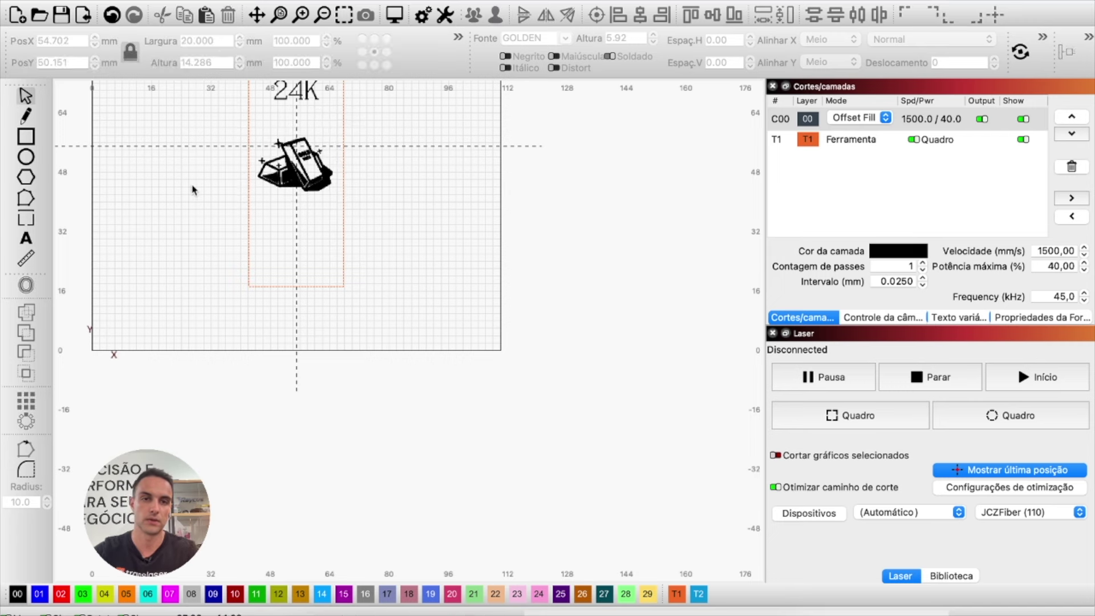
# Add the text "99.9%" on the free area just outside the lower end of the orange frame.
pyautogui.scroll(1, 195, 188)
pyautogui.scroll(-2, 425, 254)
pyautogui.scroll(3, 227, 165)
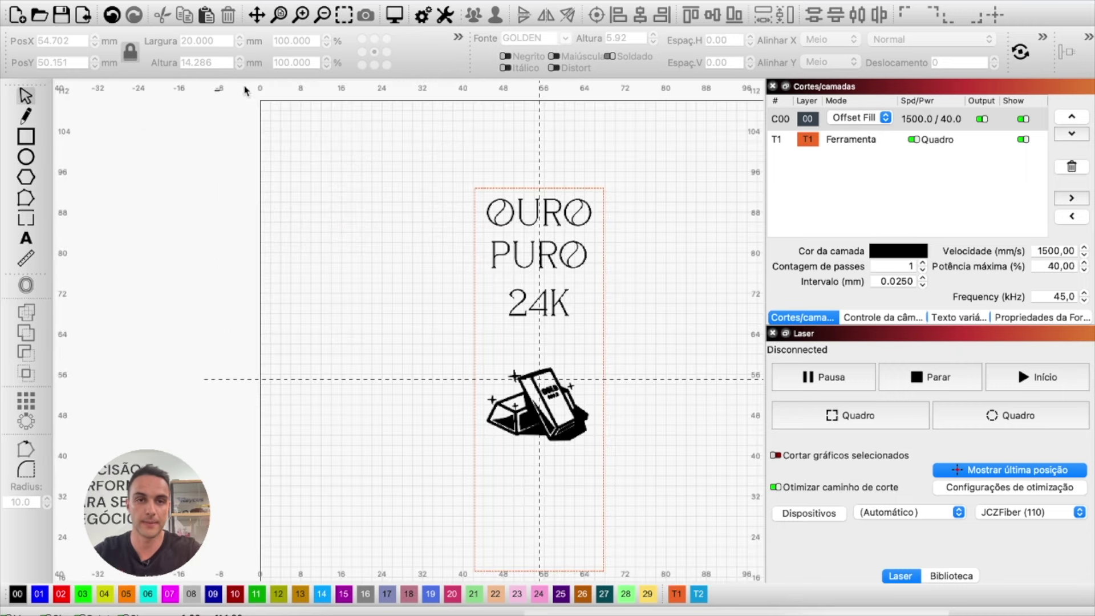
pyautogui.click(256, 15)
pyautogui.hscroll(3, 239, 127)
pyautogui.scroll(-3, 217, 115)
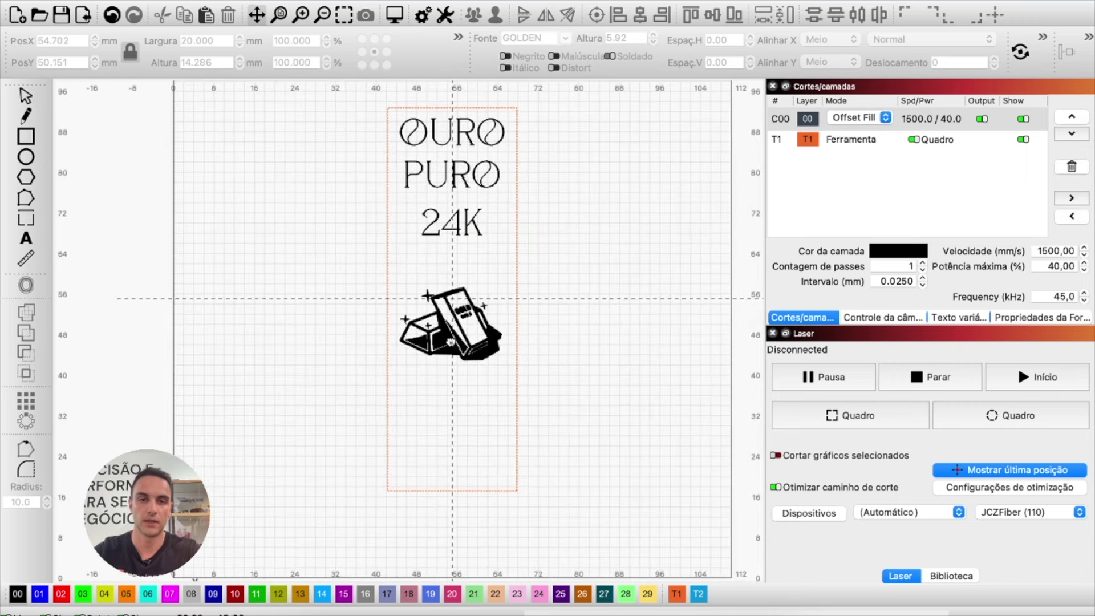
pyautogui.click(26, 238)
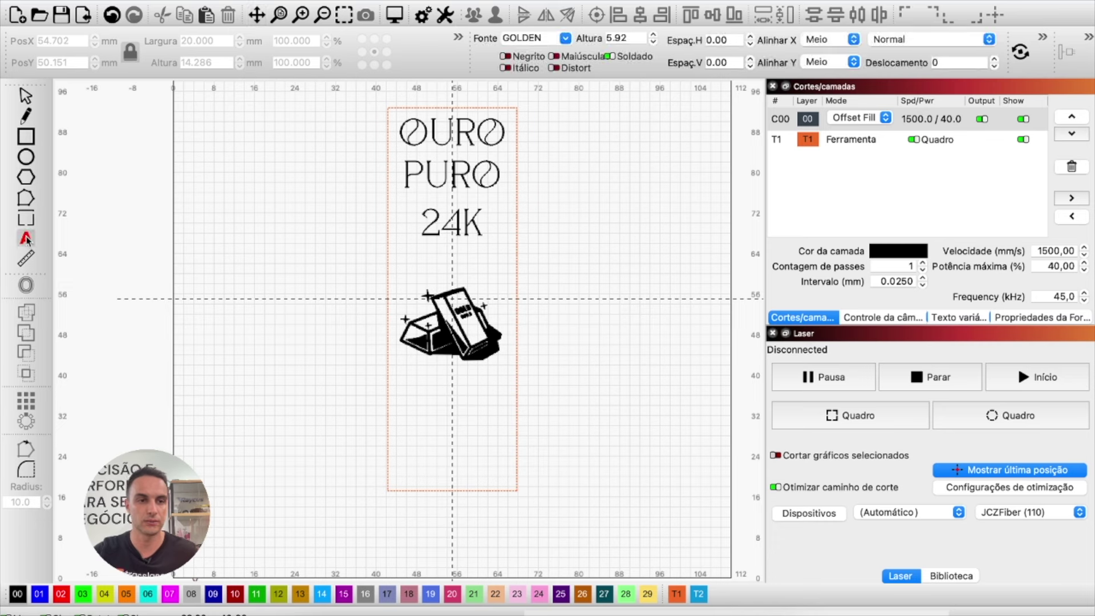
pyautogui.click(326, 463)
pyautogui.write('99.9%')
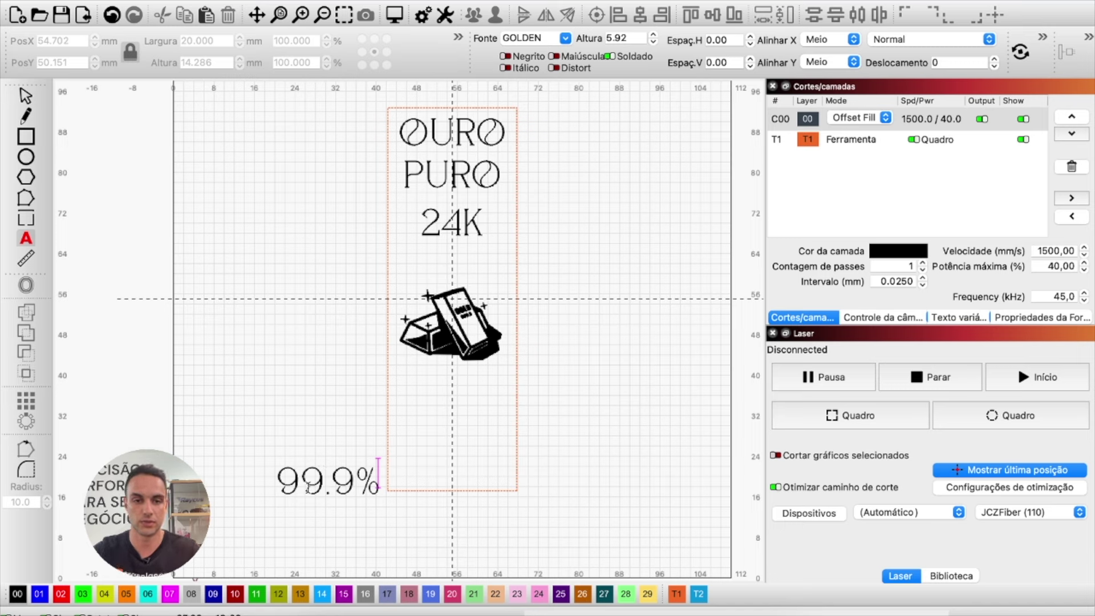
pyautogui.press('Home')
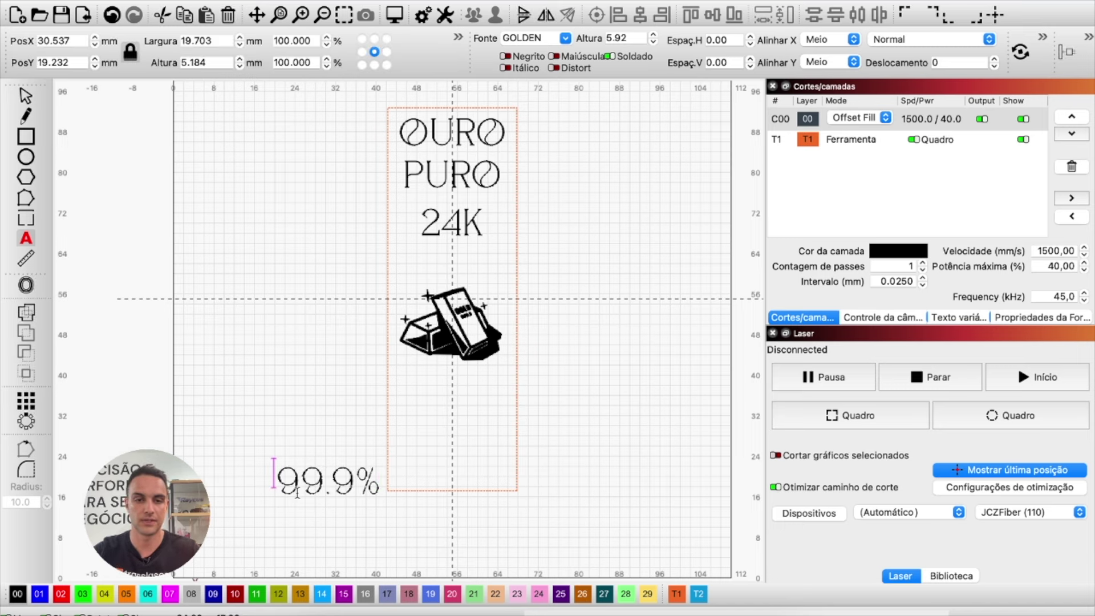
# Change the font of the "99.9%" text to Gotham Black and finish editing the text.
pyautogui.click(565, 38)
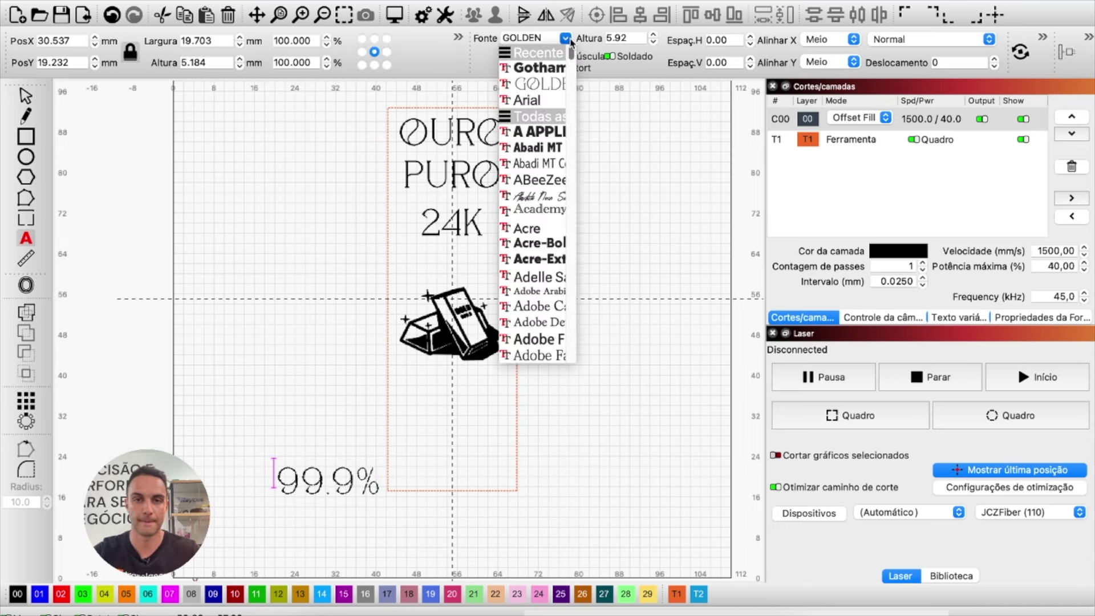
pyautogui.click(536, 101)
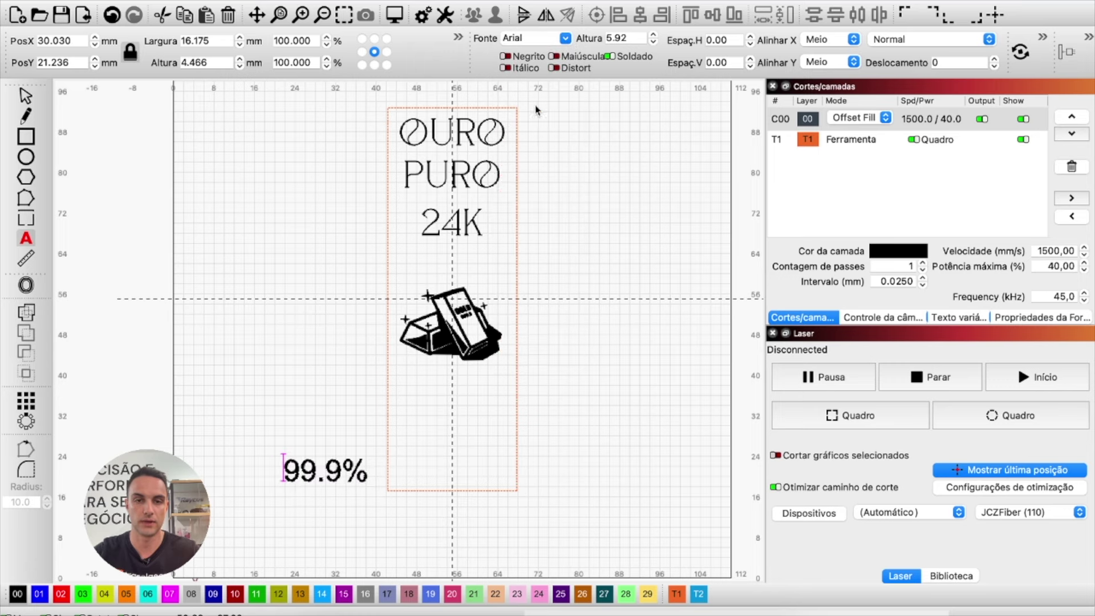
pyautogui.click(564, 39)
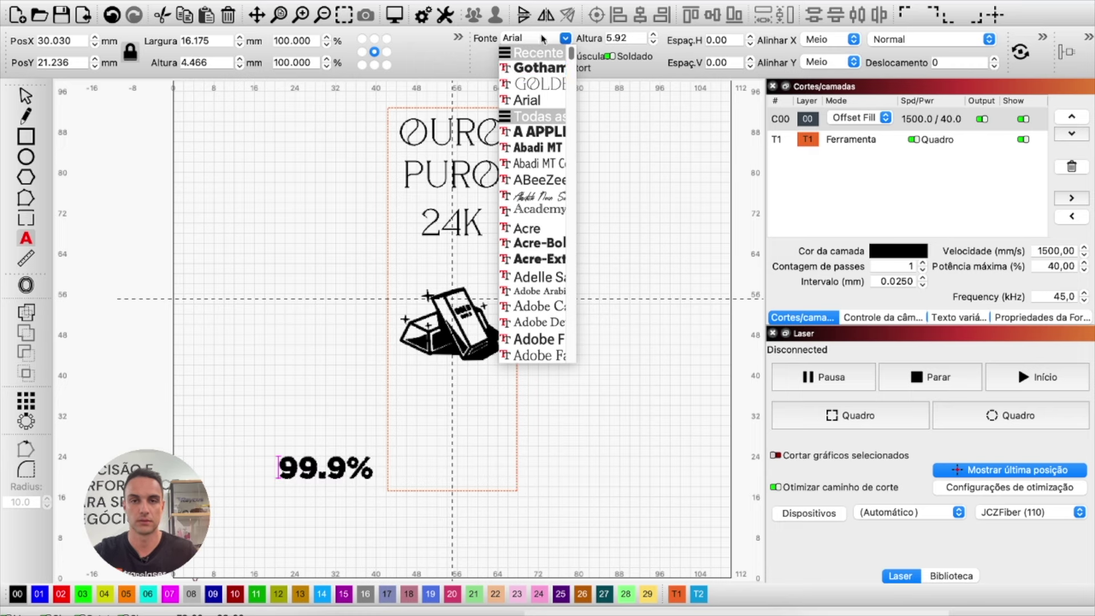
pyautogui.click(530, 69)
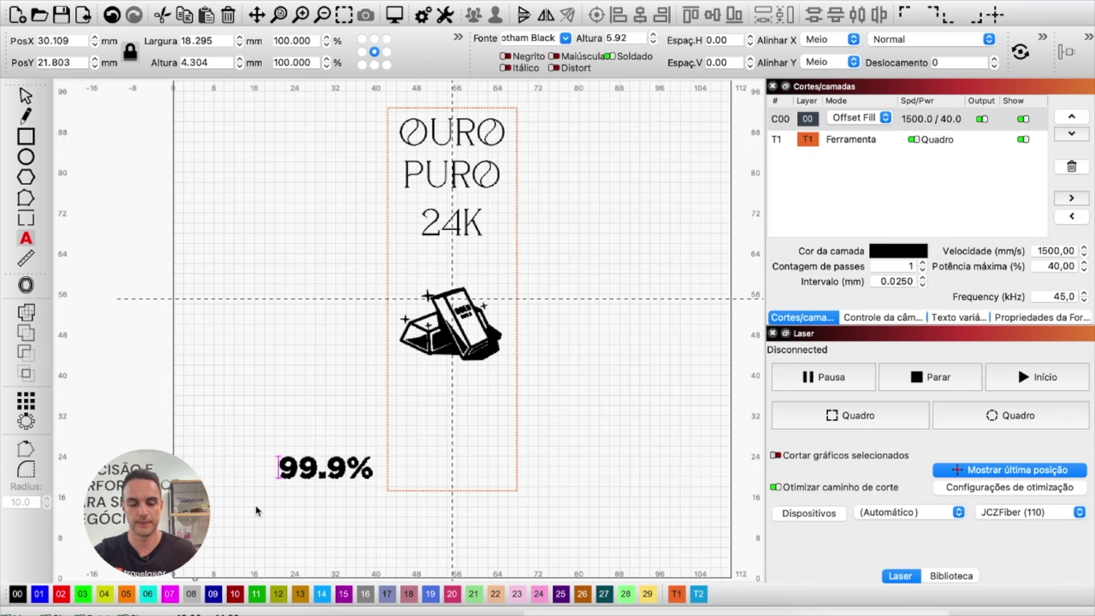
pyautogui.write('p')
pyautogui.press('BackSpace')
pyautogui.press('Escape')
# Move the "99.9%" text into the lower end of the orange frame, at X 56 and Y 22 mm.
pyautogui.moveTo(326, 466); pyautogui.dragTo(457, 466)
pyautogui.scroll(-3, 320, 398)
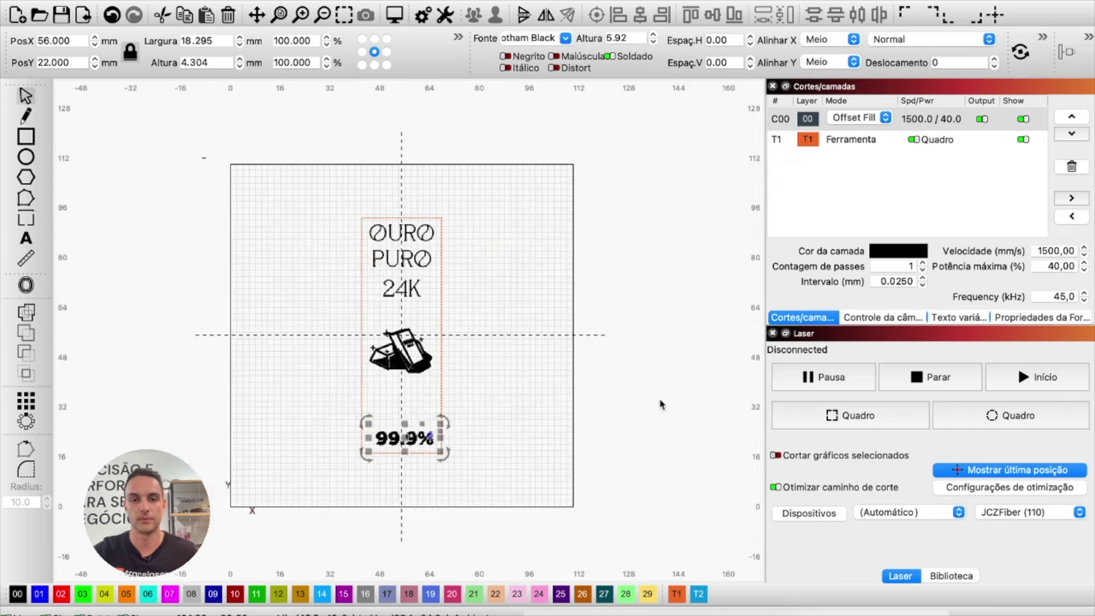
pyautogui.click(350, 292)
# Shift the frame with the OURO PURO 24K lettering and the gold bars 1 mm to the right, to X 56 mm.
pyautogui.moveTo(325, 173); pyautogui.dragTo(493, 580)
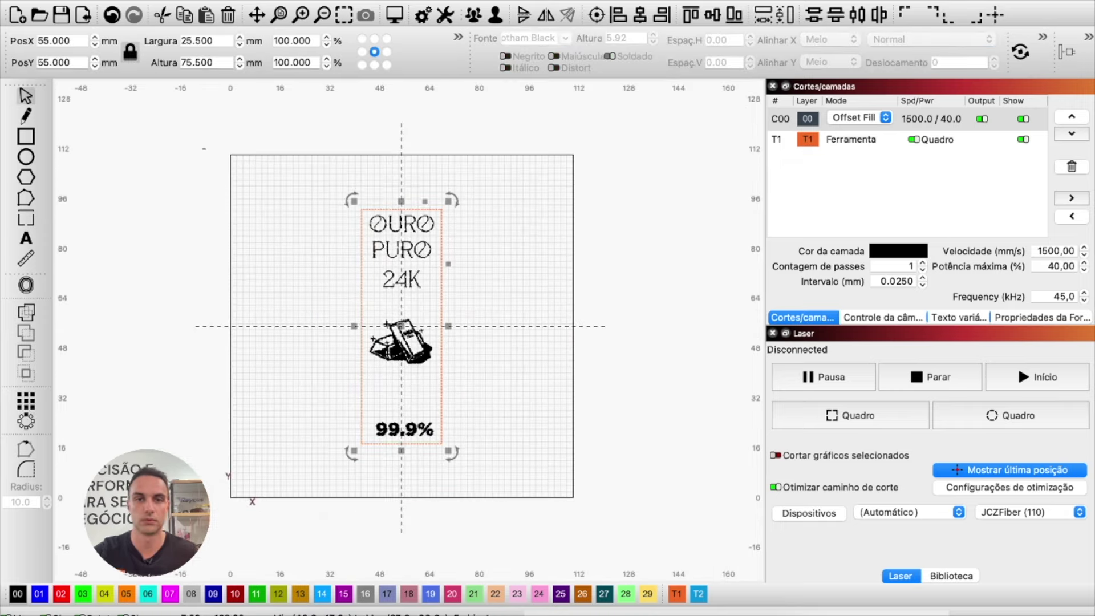
pyautogui.press('Right')
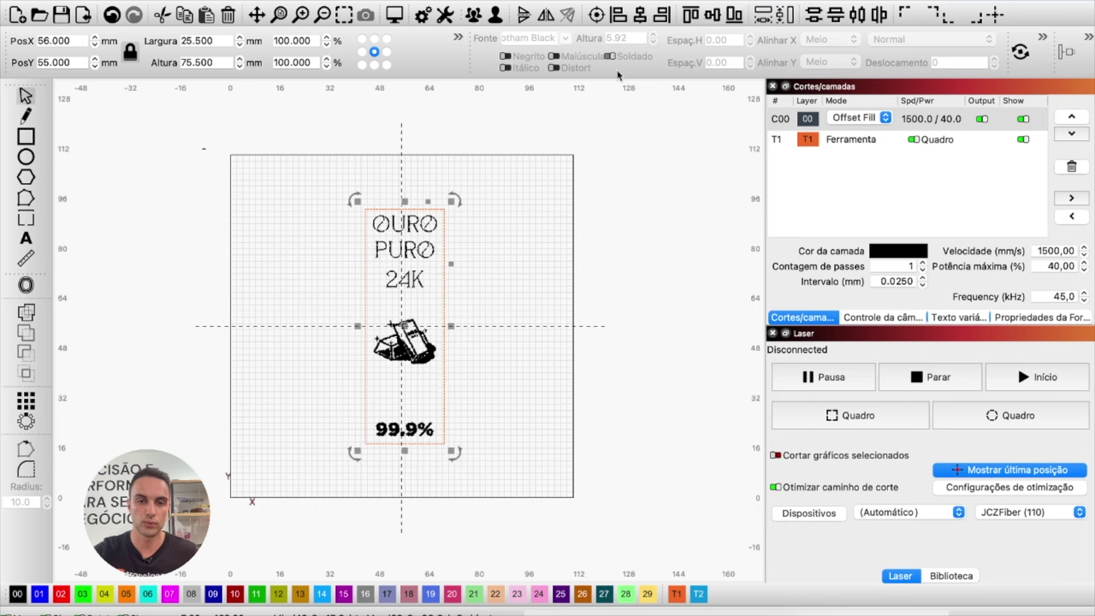
pyautogui.scroll(2, 400, 347)
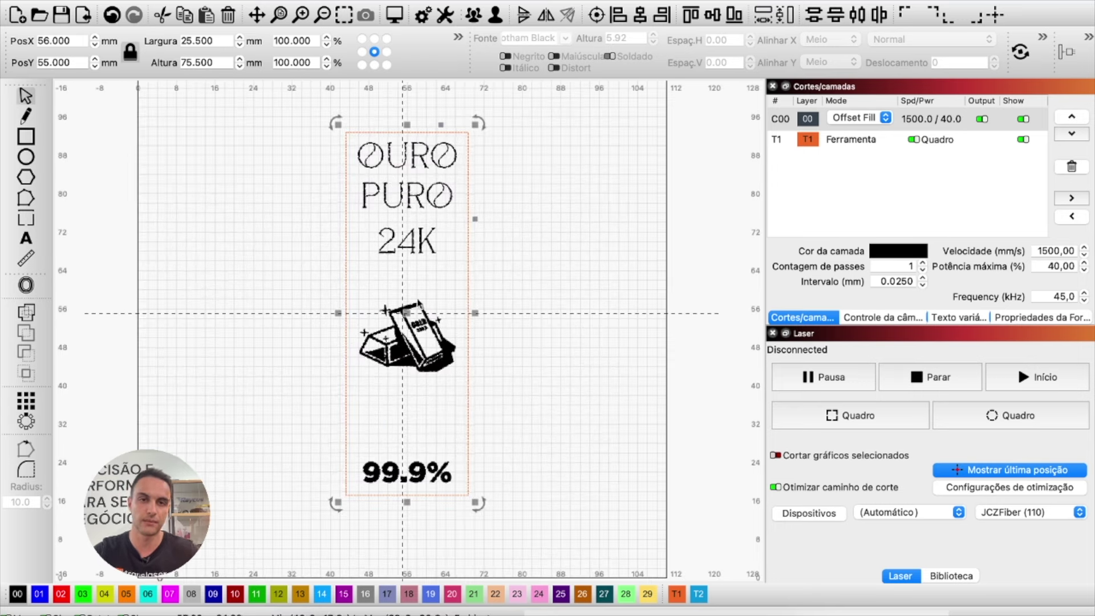
pyautogui.click(317, 284)
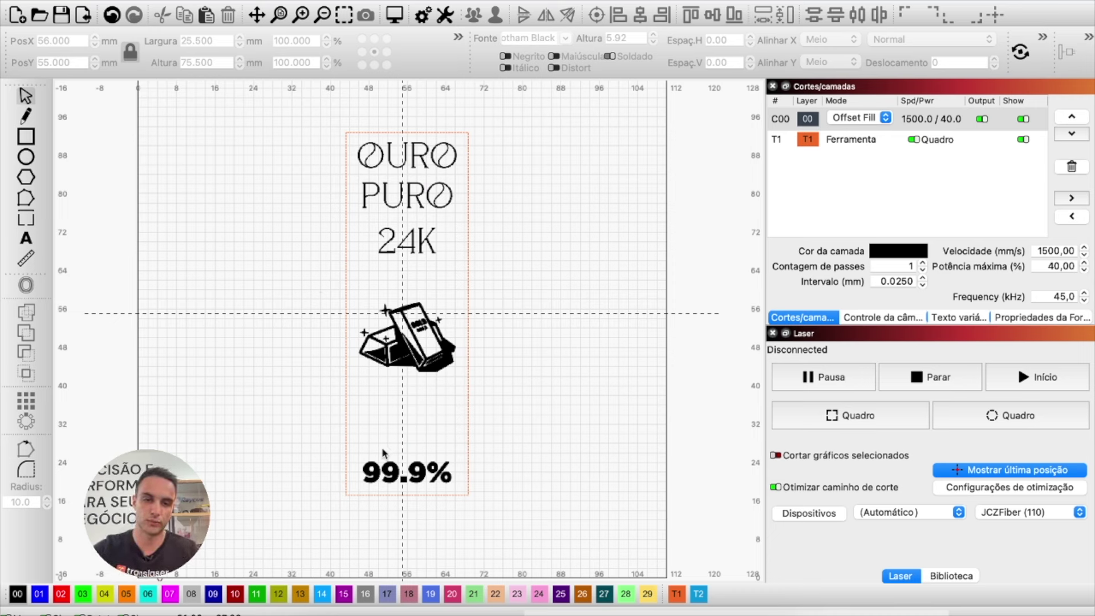
# Move the "99.9%" text upward inside the frame to Y 25 mm.
pyautogui.click(384, 493)
pyautogui.click(384, 494)
pyautogui.doubleClick(399, 472)
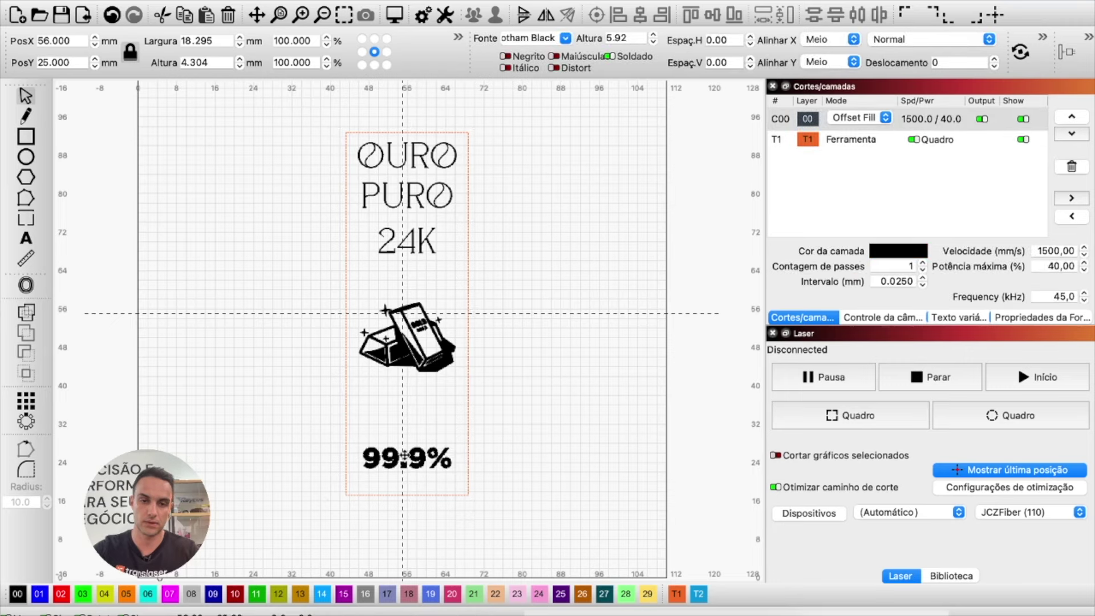
# Change the mode of layer C00 to Preencher.
pyautogui.moveTo(311, 114); pyautogui.dragTo(539, 513)
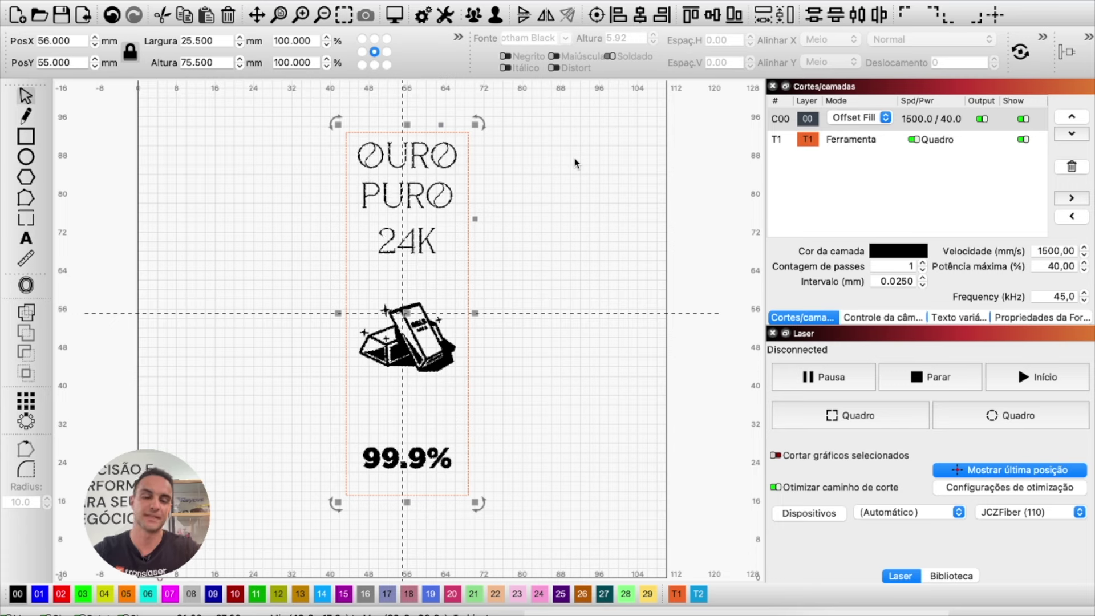
pyautogui.click(518, 207)
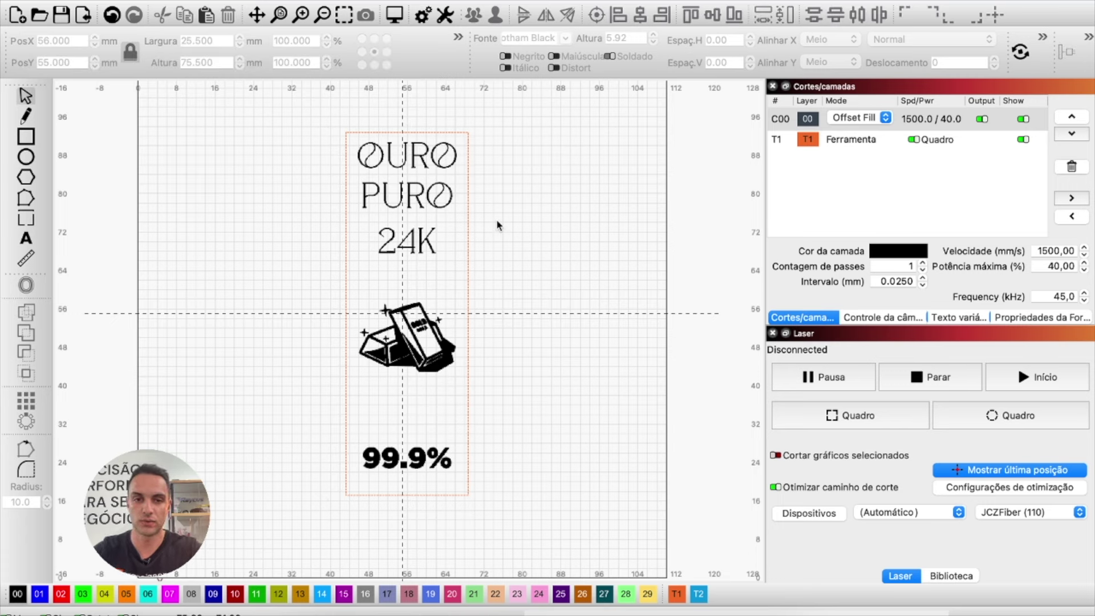
pyautogui.click(870, 123)
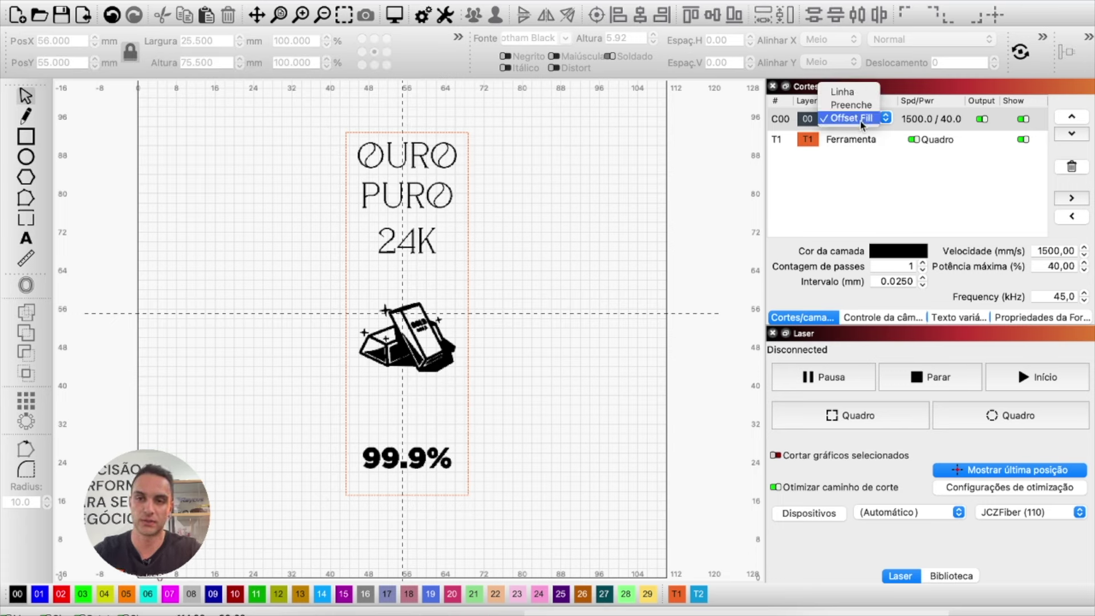
pyautogui.click(855, 104)
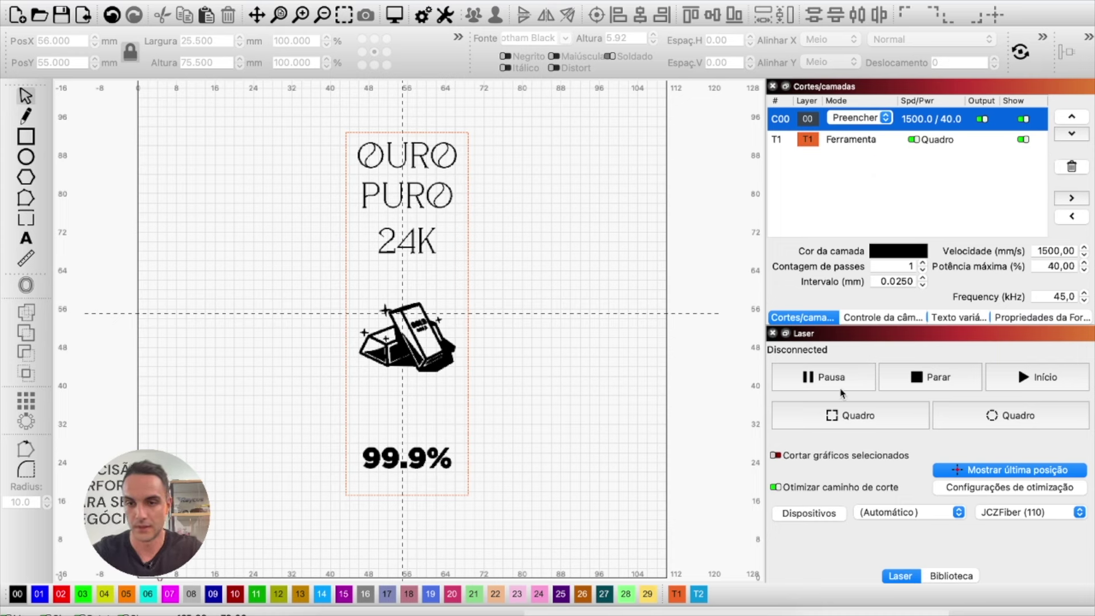
# Show the material library and expand the Gravação presets under the Ouro material.
pyautogui.click(862, 321)
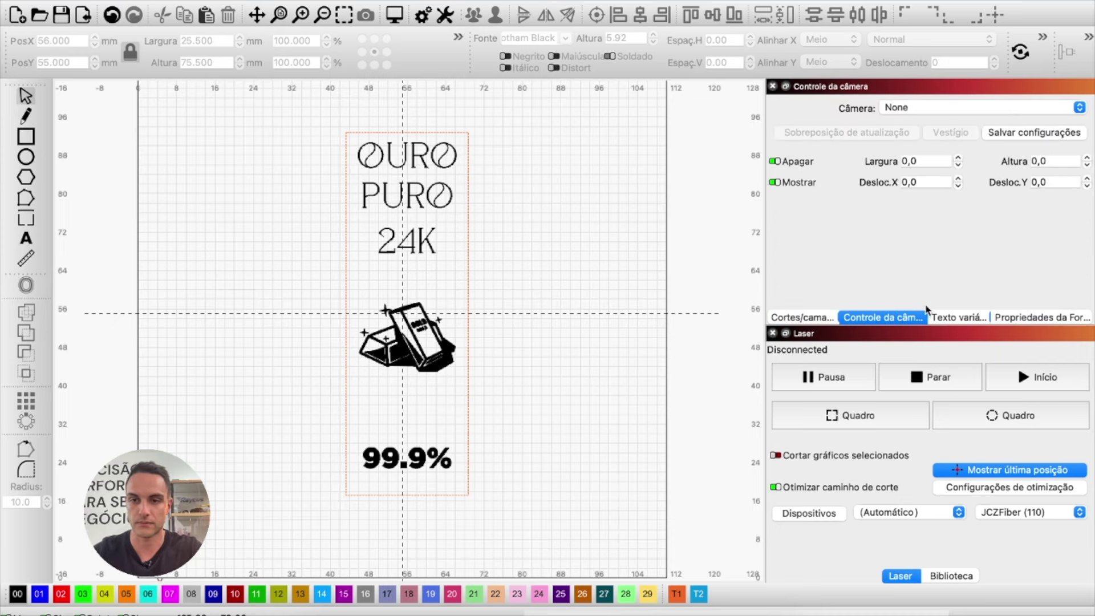
pyautogui.click(798, 319)
pyautogui.click(948, 575)
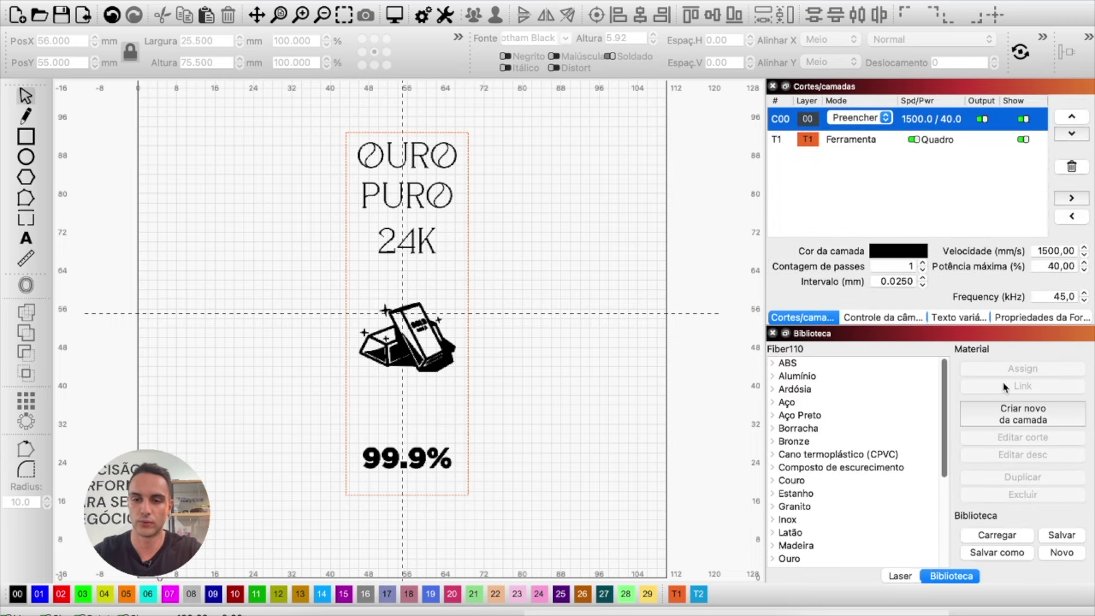
pyautogui.scroll(-5, 792, 465)
pyautogui.click(780, 411)
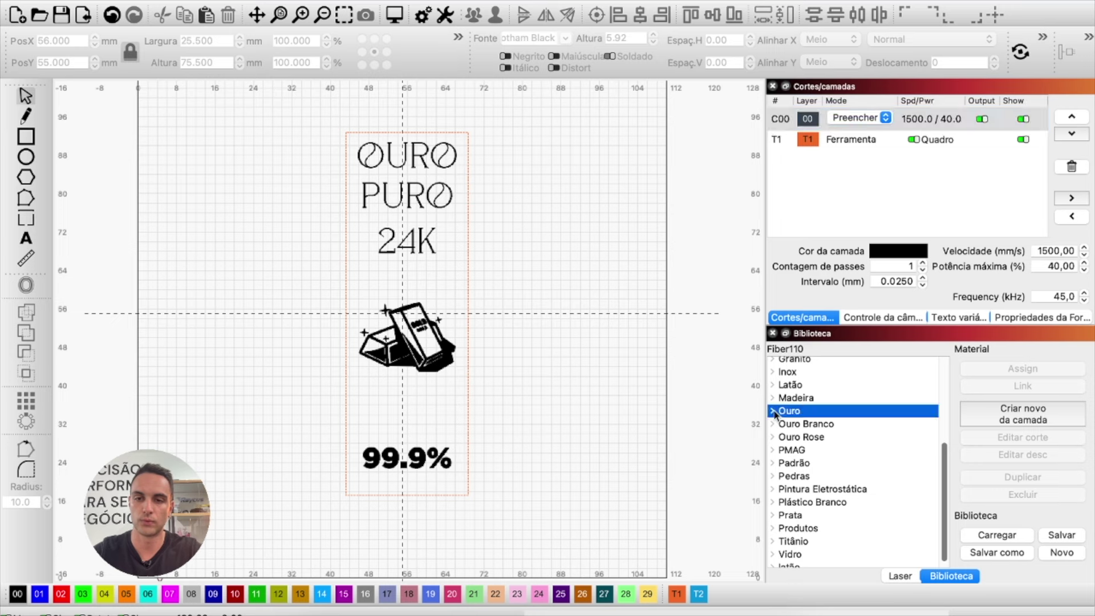
pyautogui.click(772, 411)
pyautogui.click(779, 437)
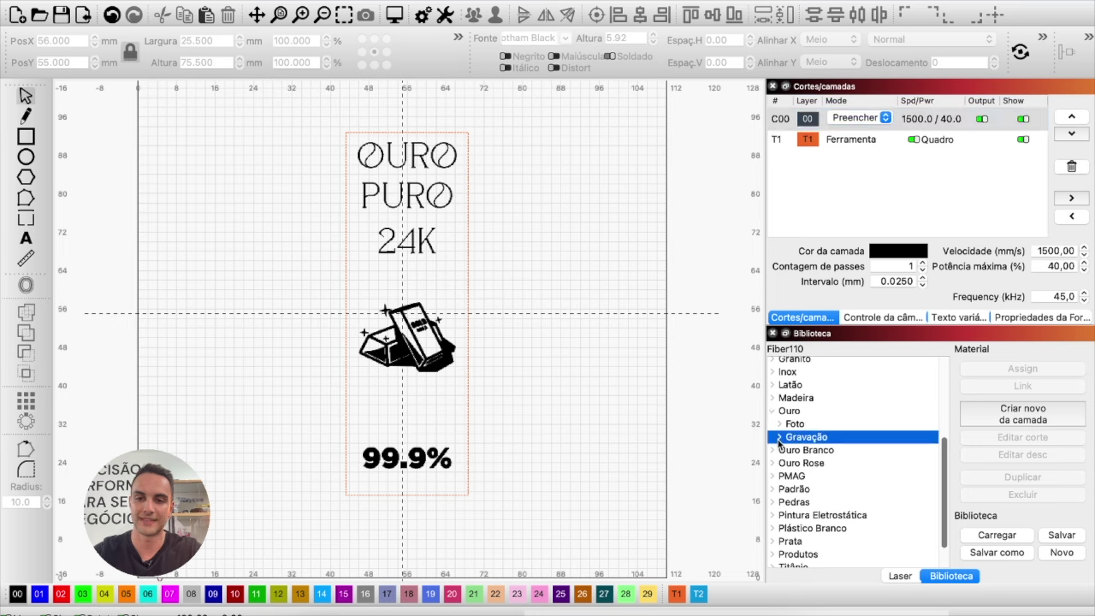
pyautogui.click(779, 438)
# Assign the Base engraving preset for Ouro to layer C00 and replace it with the Médio preset.
pyautogui.click(818, 452)
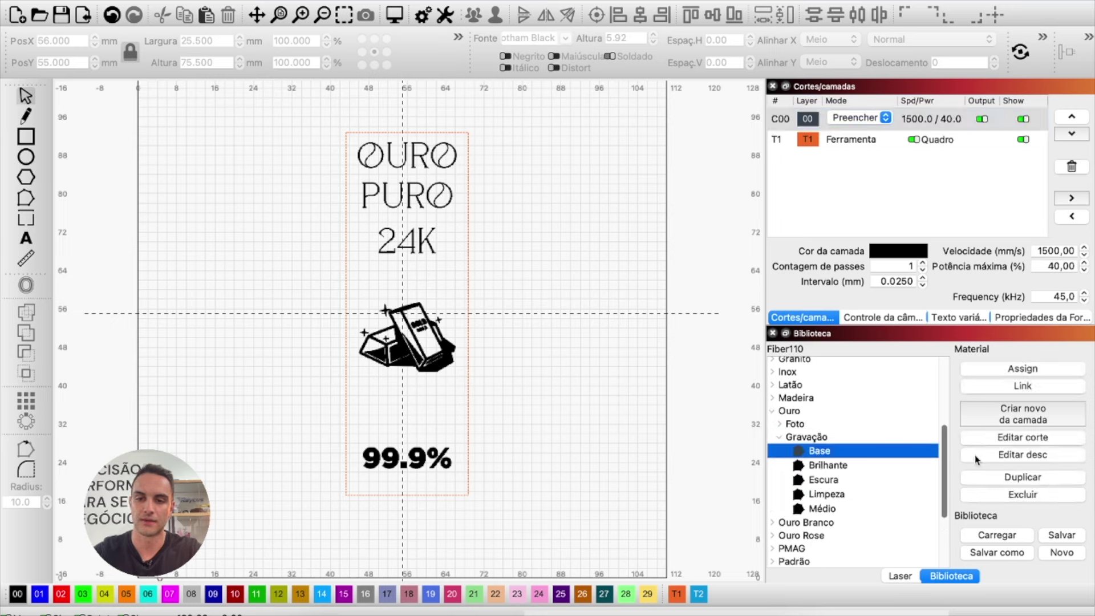
pyautogui.click(1023, 371)
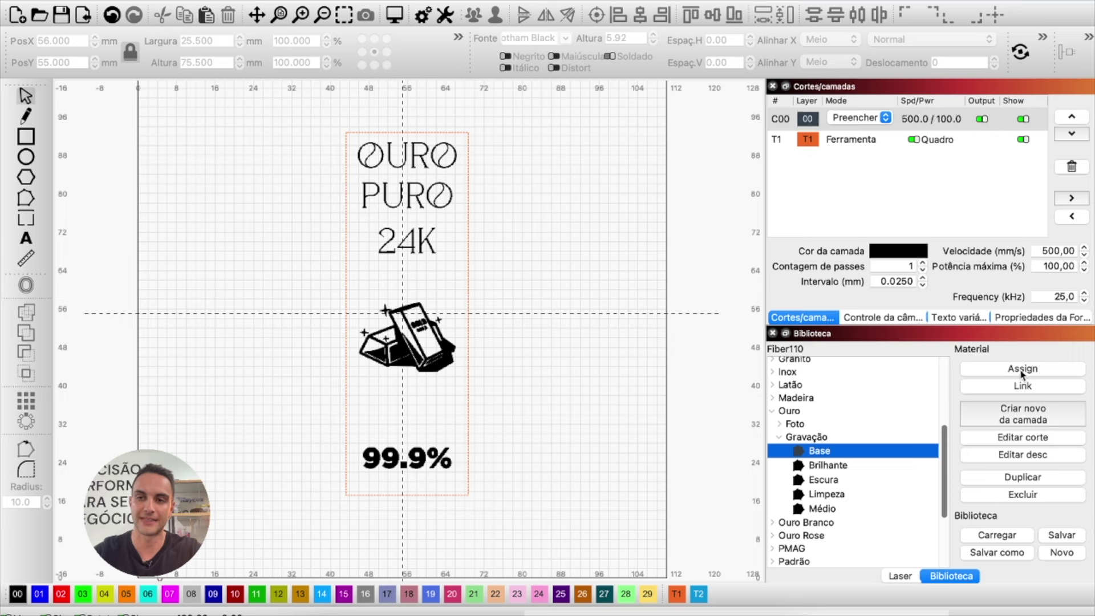
pyautogui.click(839, 509)
pyautogui.click(988, 369)
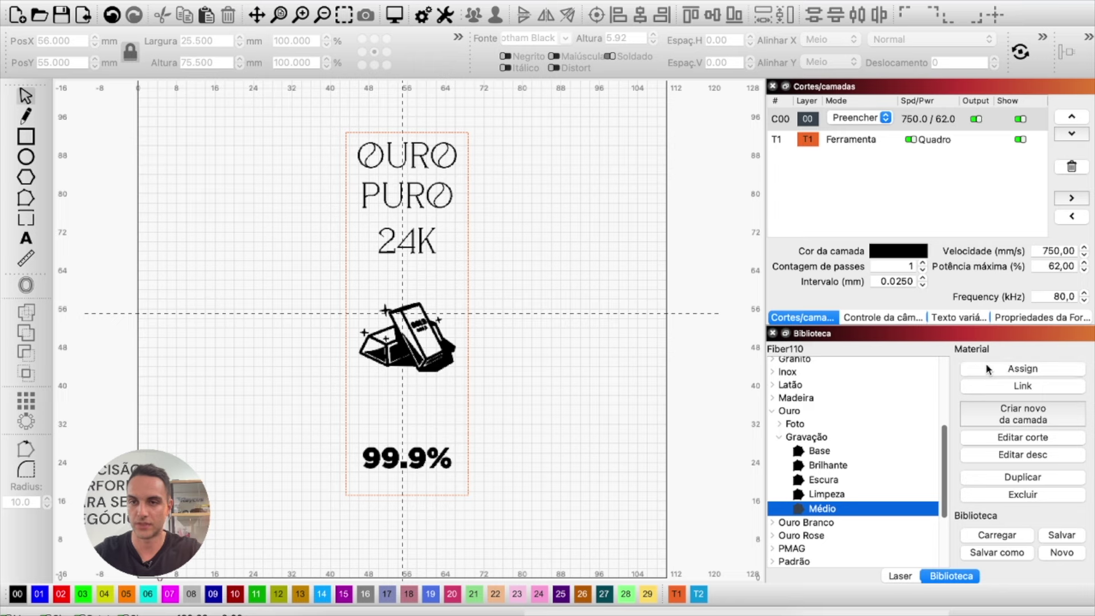
# Open the cut settings of layer C00 and set the fill's frequency to 50 kHz.
pyautogui.doubleClick(928, 117)
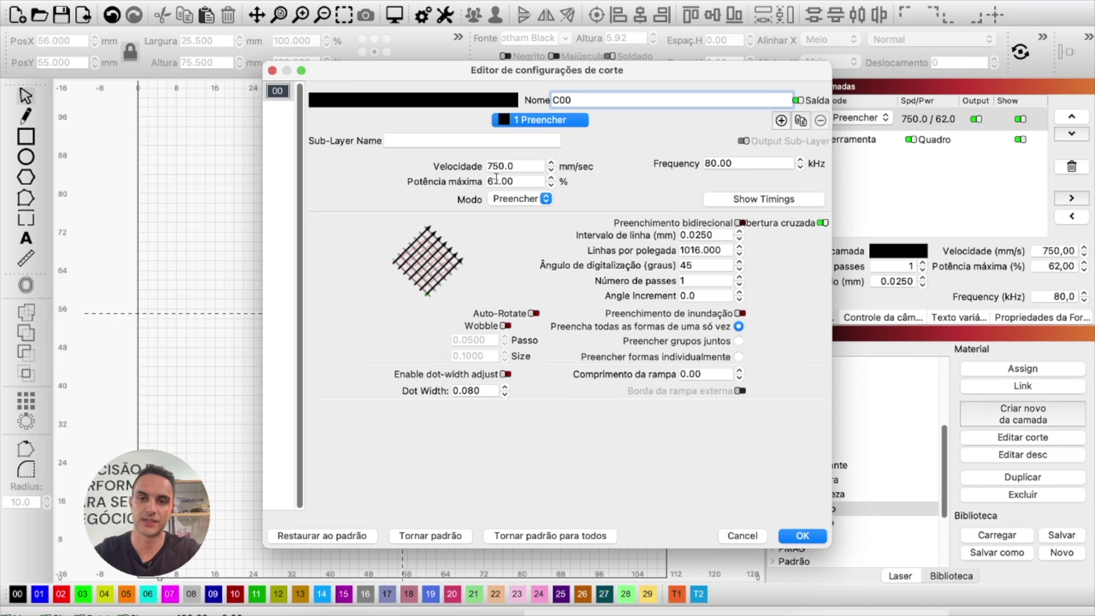
pyautogui.click(711, 163)
pyautogui.press('BackSpace')
pyautogui.write('5')
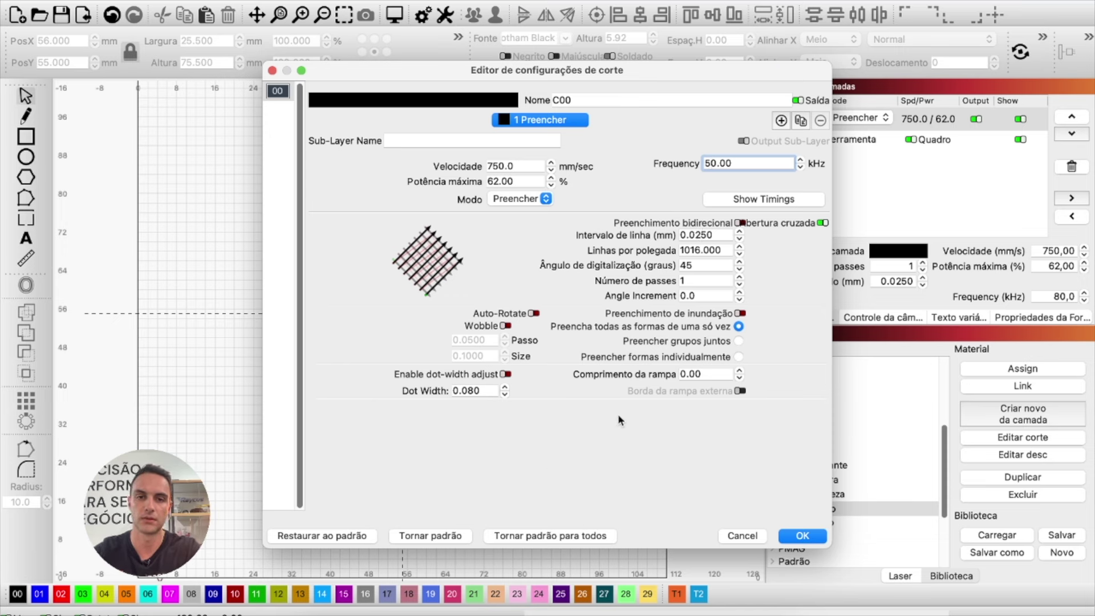
# Add a second sub-layer to layer C00 and name it limpeza.
pyautogui.click(781, 120)
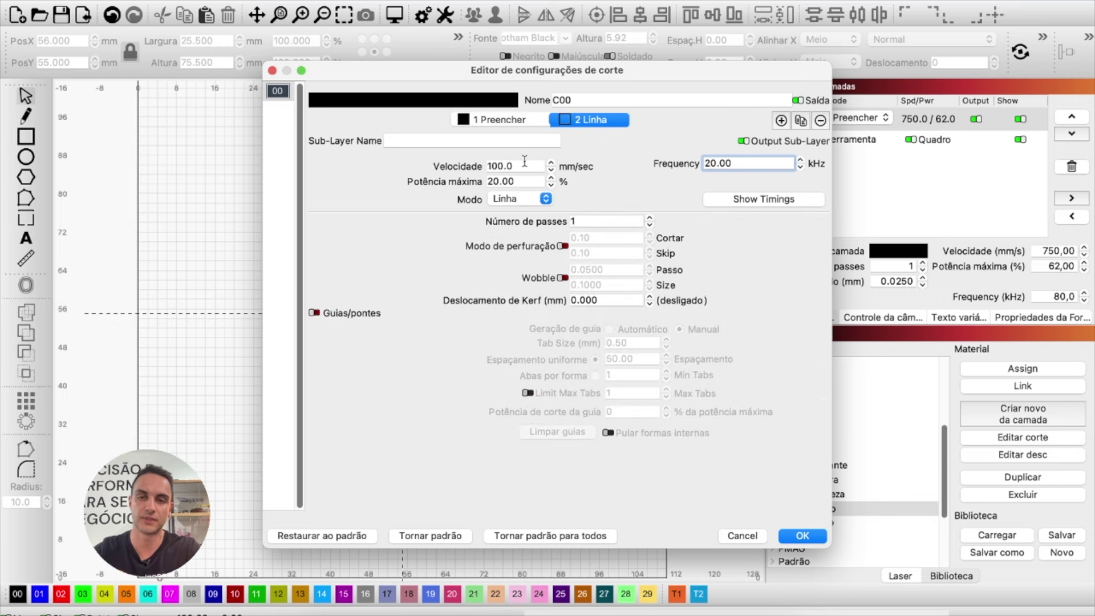
pyautogui.click(477, 141)
pyautogui.write('limpeza')
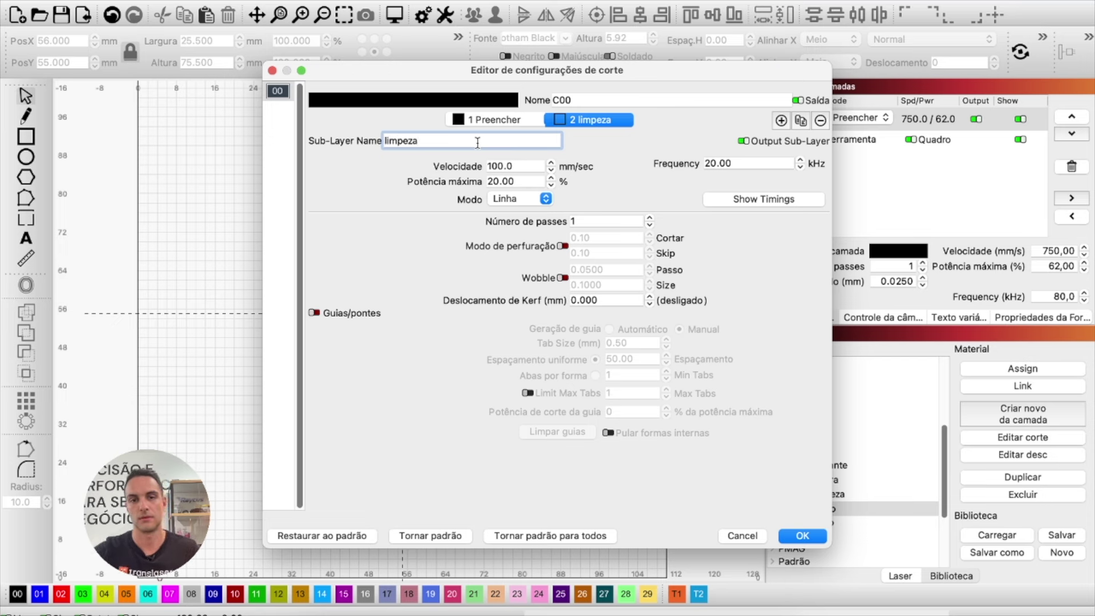
# Set the limpeza sub-layer to a speed of 1000 mm/sec, 25% maximum power and 45 kHz frequency.
pyautogui.click(491, 166)
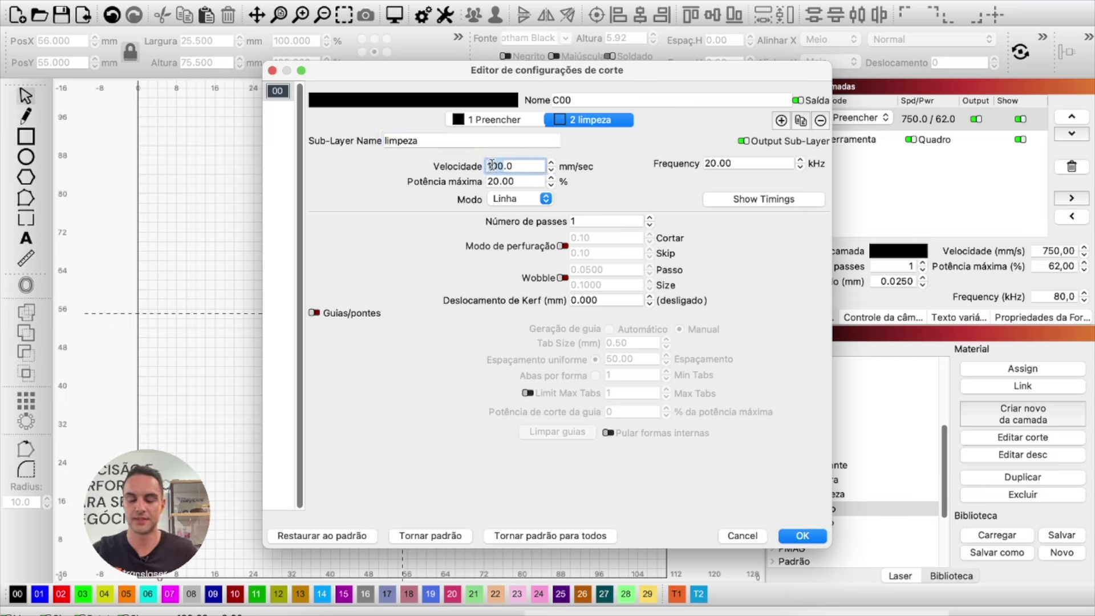
pyautogui.write('1000')
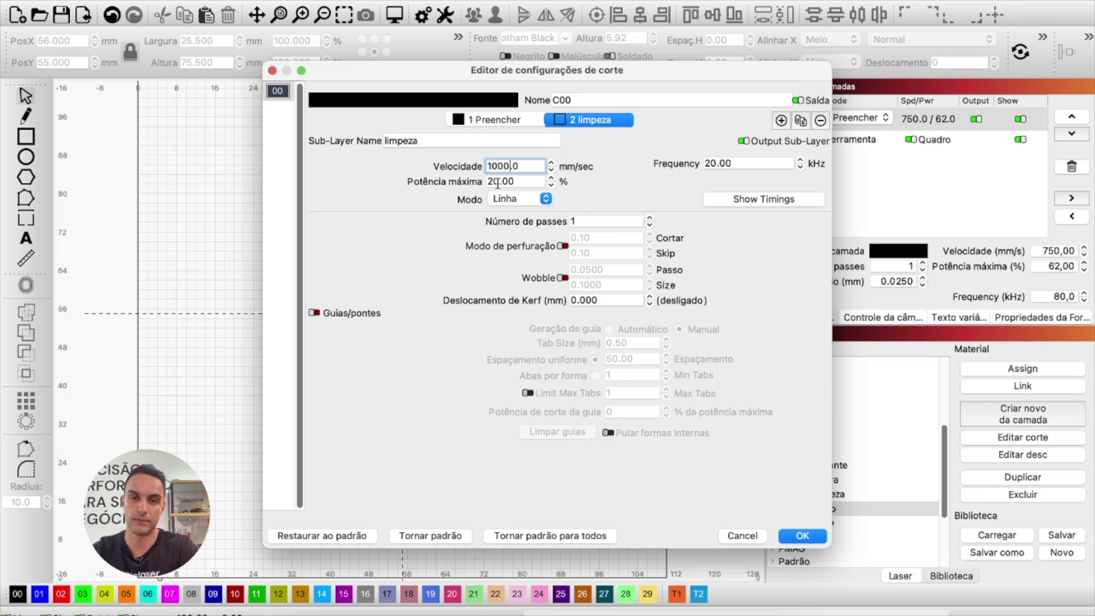
pyautogui.moveTo(498, 181); pyautogui.dragTo(456, 182)
pyautogui.write('25')
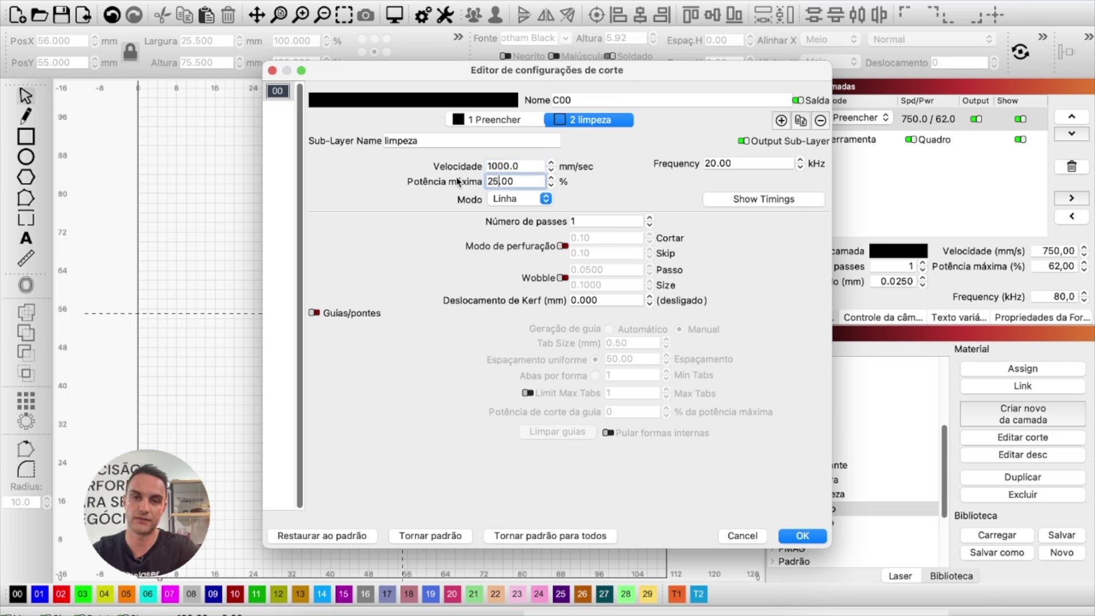
pyautogui.doubleClick(712, 163)
pyautogui.write('45')
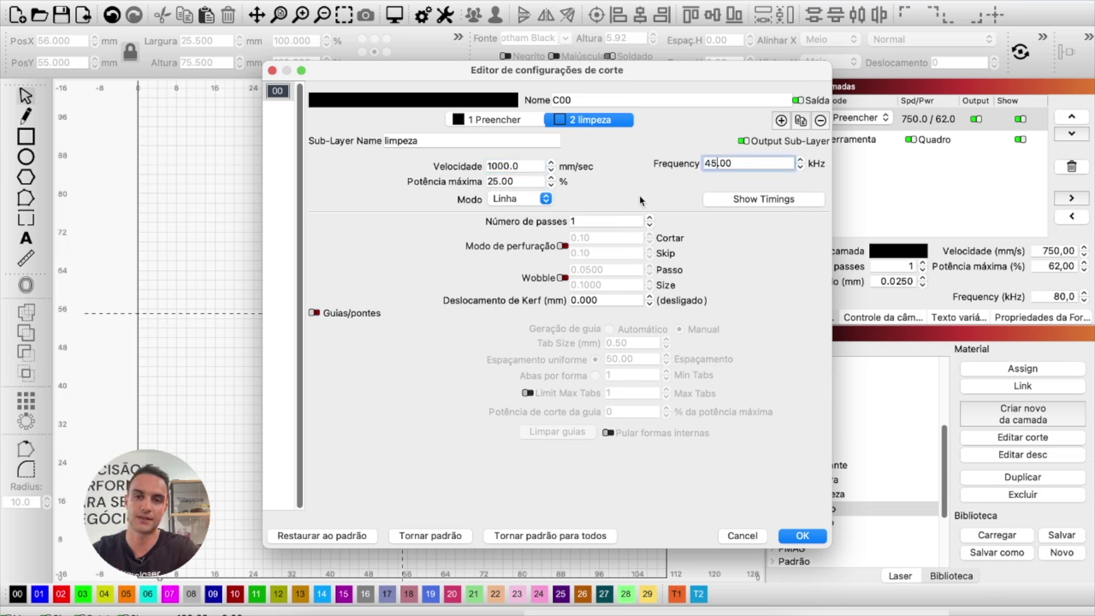
# Change the limpeza sub-layer's mode to Preencher with a line interval of 0.025 mm.
pyautogui.click(493, 199)
pyautogui.click(497, 212)
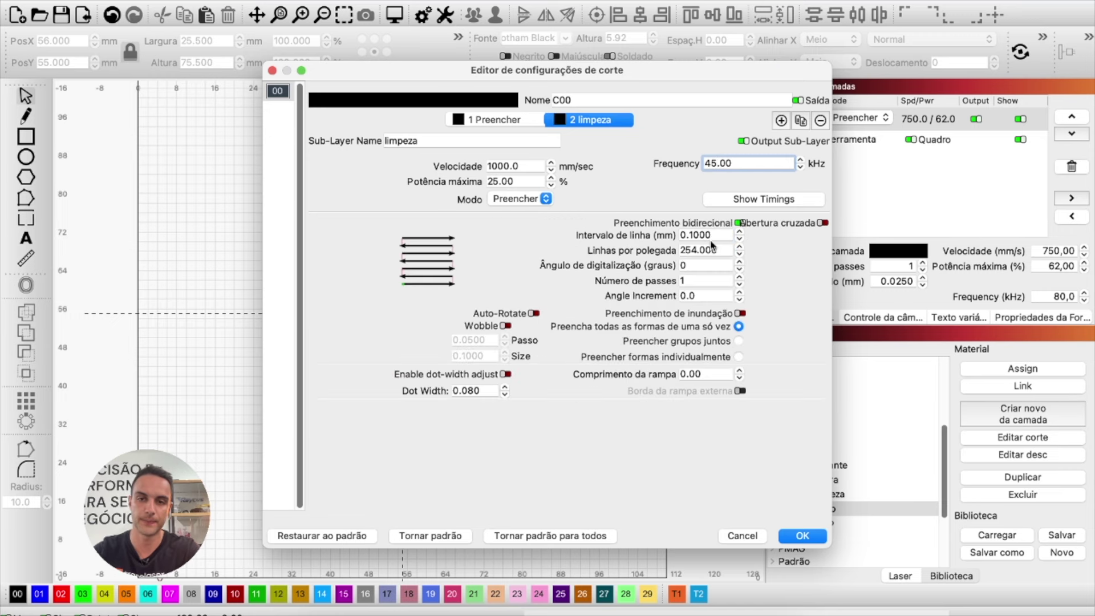
pyautogui.doubleClick(691, 235)
pyautogui.write('0.2')
pyautogui.press('BackSpace')
pyautogui.write('025')
# Set the limpeza scan angle to 45 degrees, with cross-hatching on and bidirectional fill off, and accept the cut settings.
pyautogui.click(703, 264)
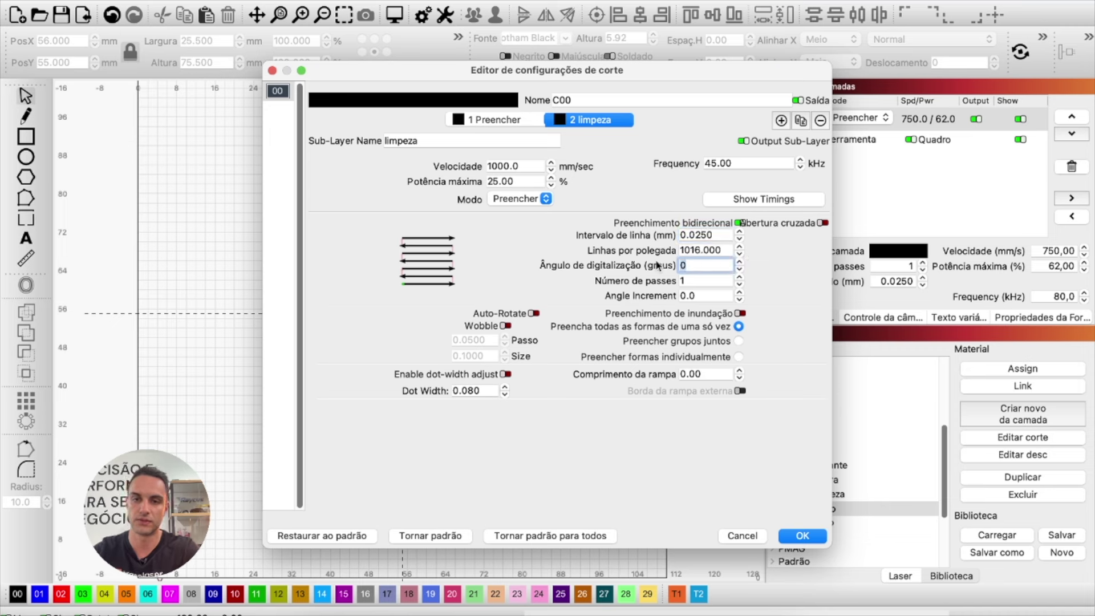
pyautogui.write('45')
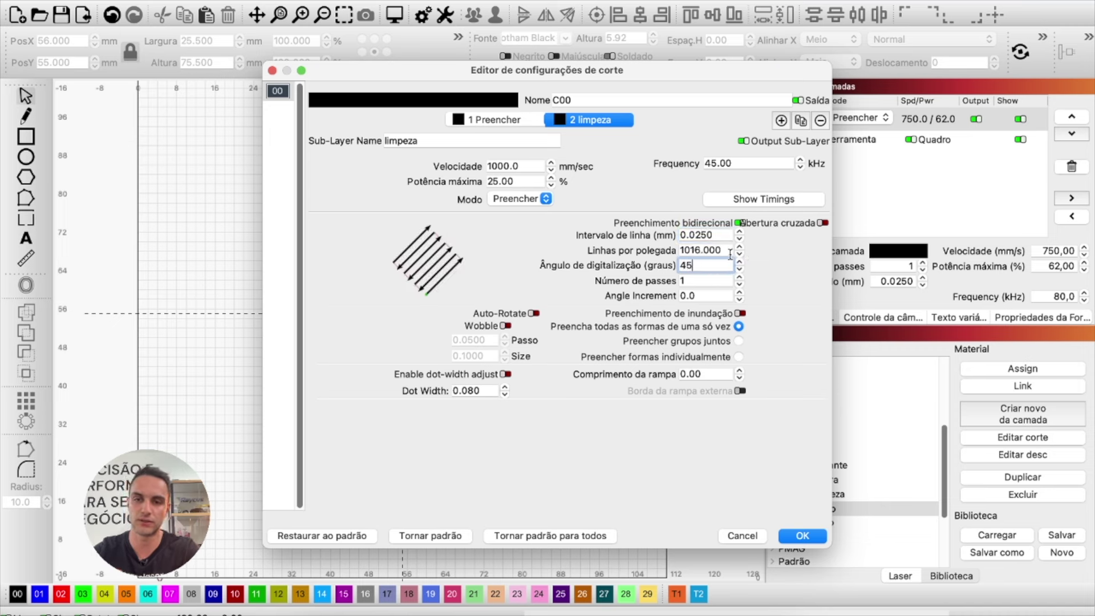
pyautogui.click(822, 223)
pyautogui.click(738, 222)
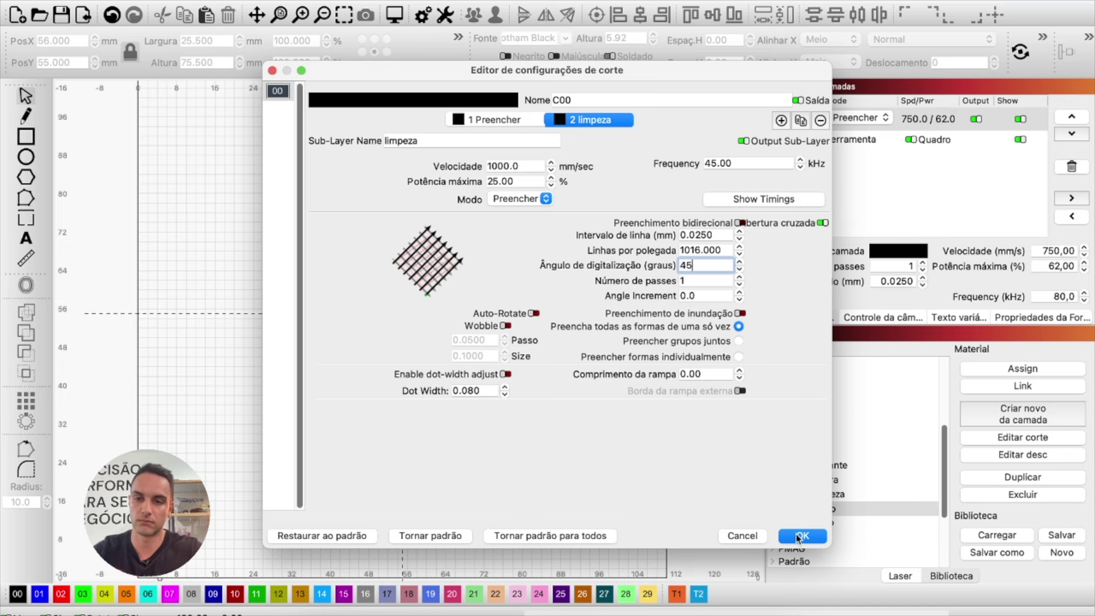
pyautogui.click(798, 536)
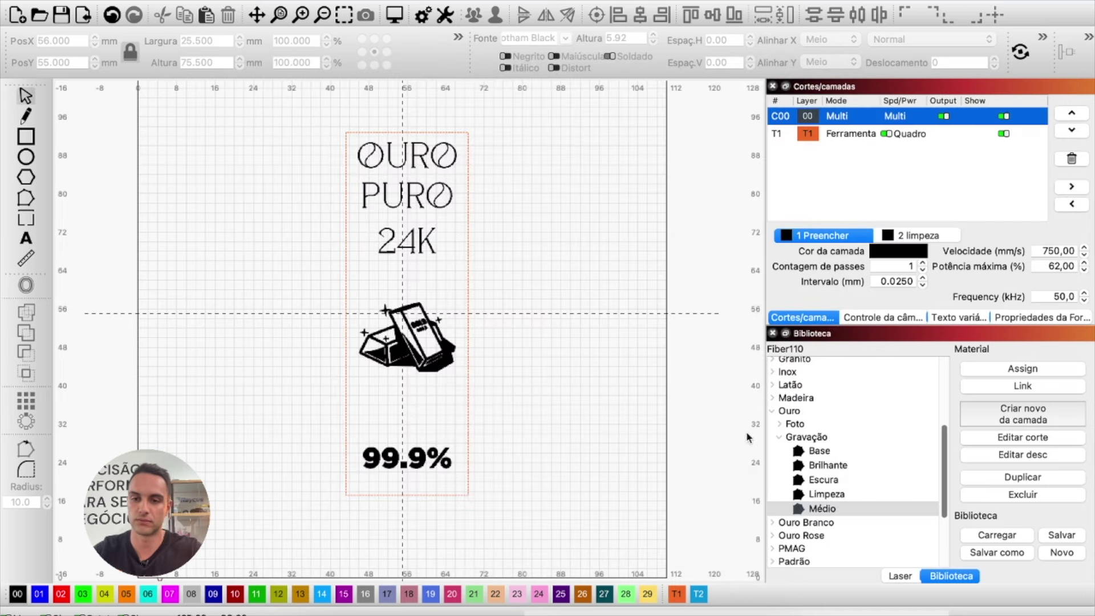
# Inspect the cut settings of the library's Limpeza preset under Ouro Gravação without changing them.
pyautogui.click(825, 495)
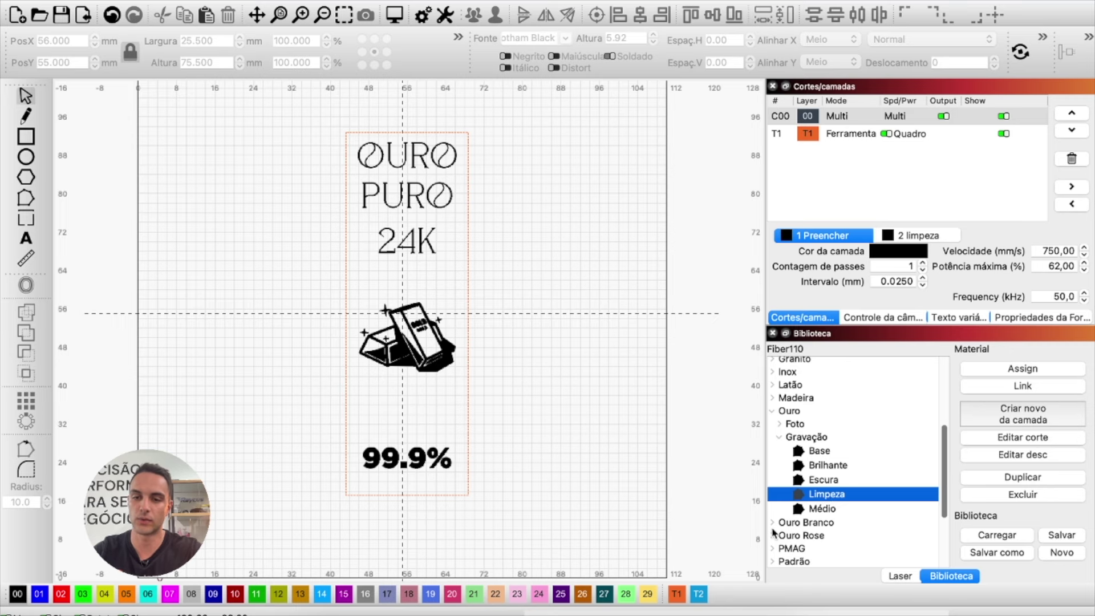
pyautogui.click(1006, 439)
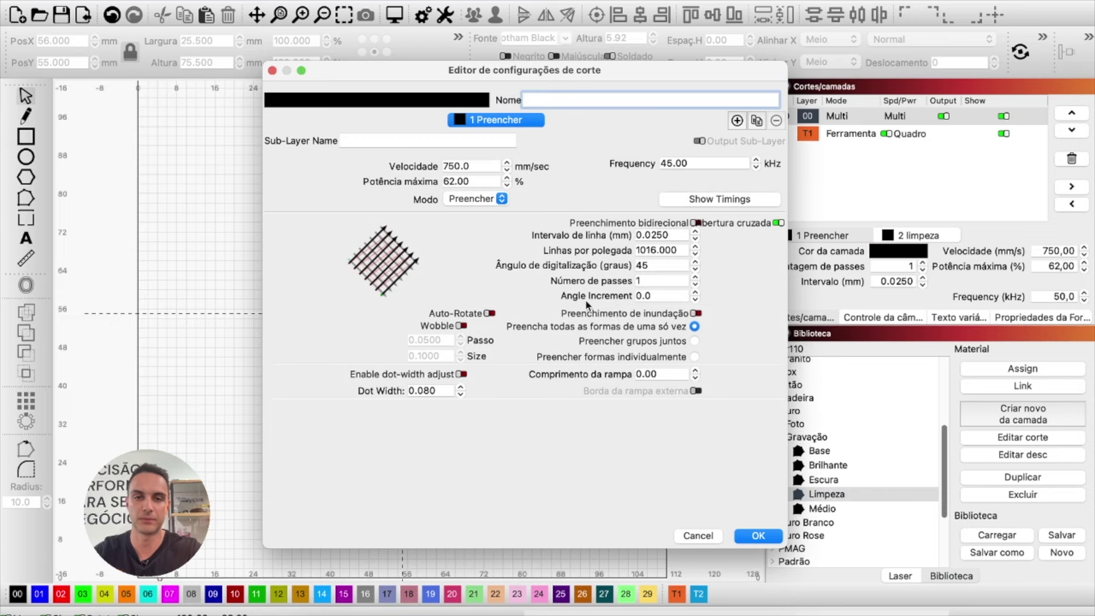
pyautogui.click(705, 537)
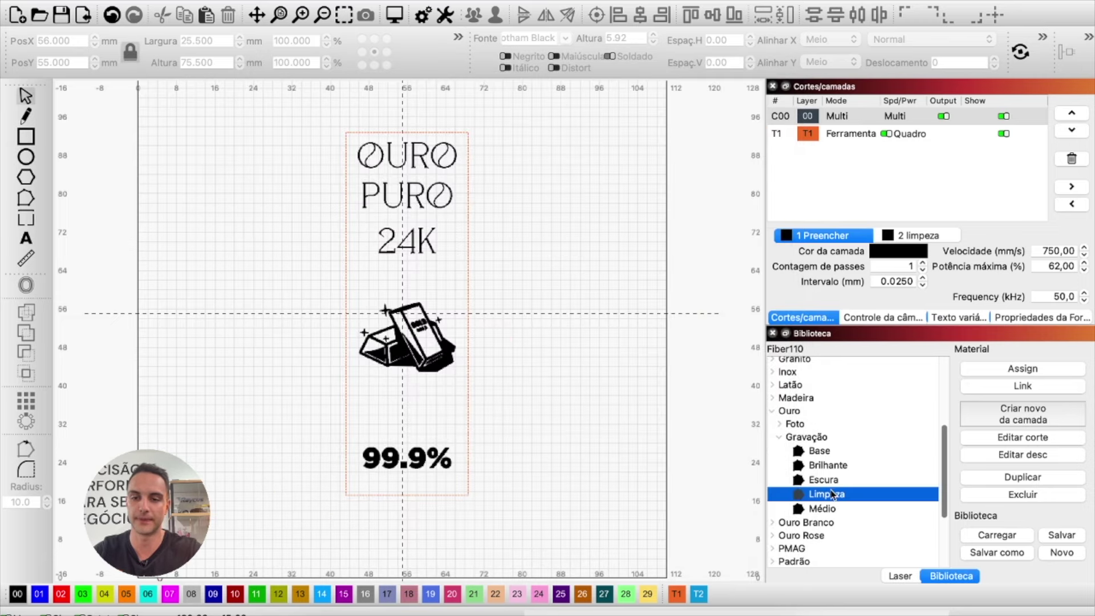
pyautogui.doubleClick(830, 494)
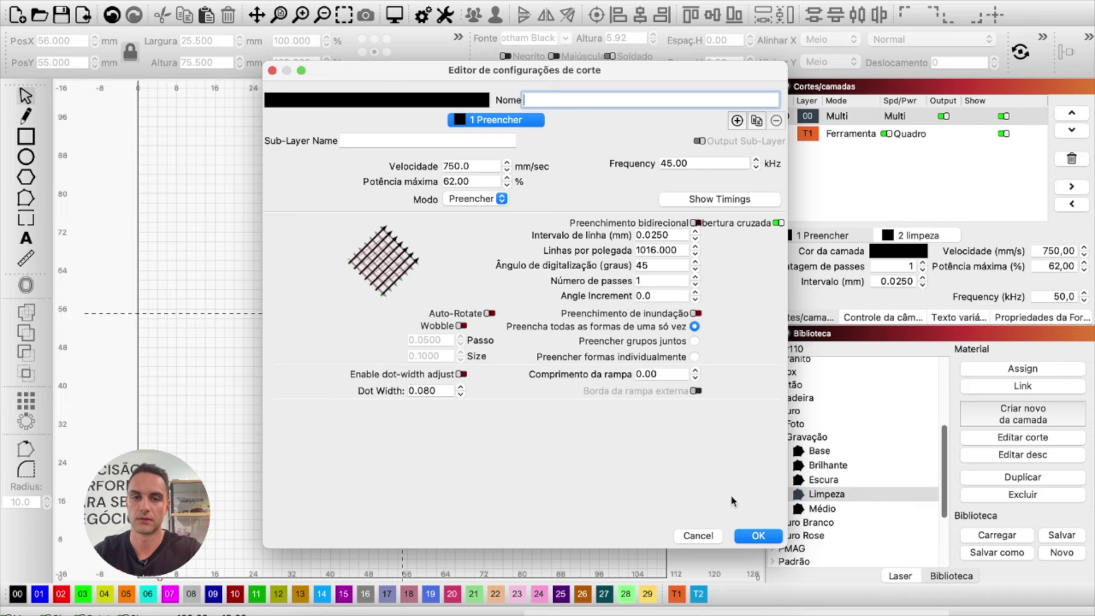
pyautogui.click(697, 536)
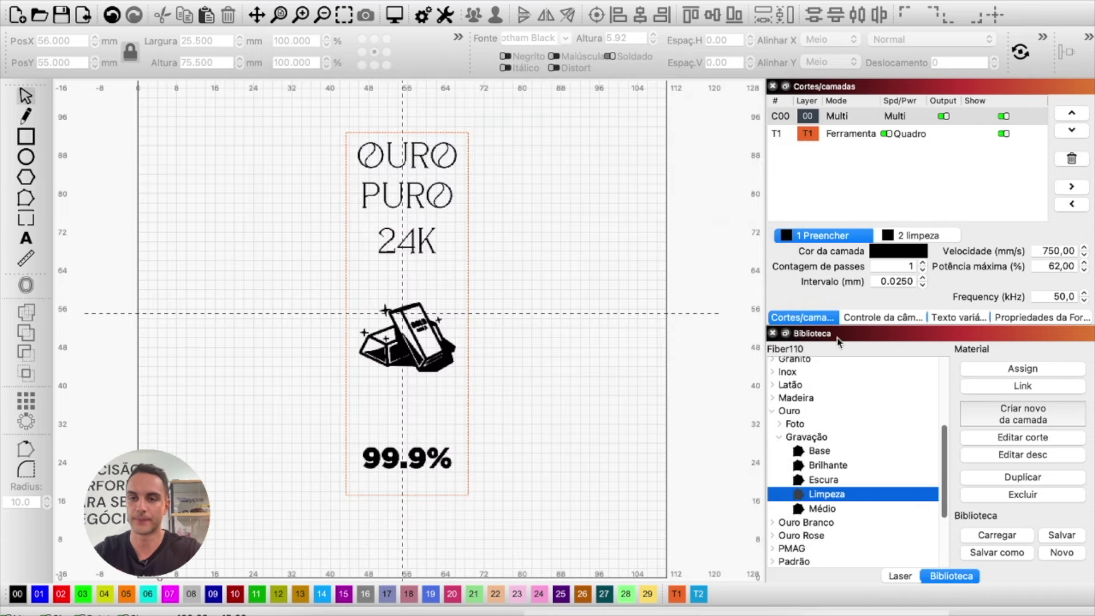
# Review the fill and limpeza sub-layer settings of layer C00, and return to the laser controls.
pyautogui.doubleClick(834, 117)
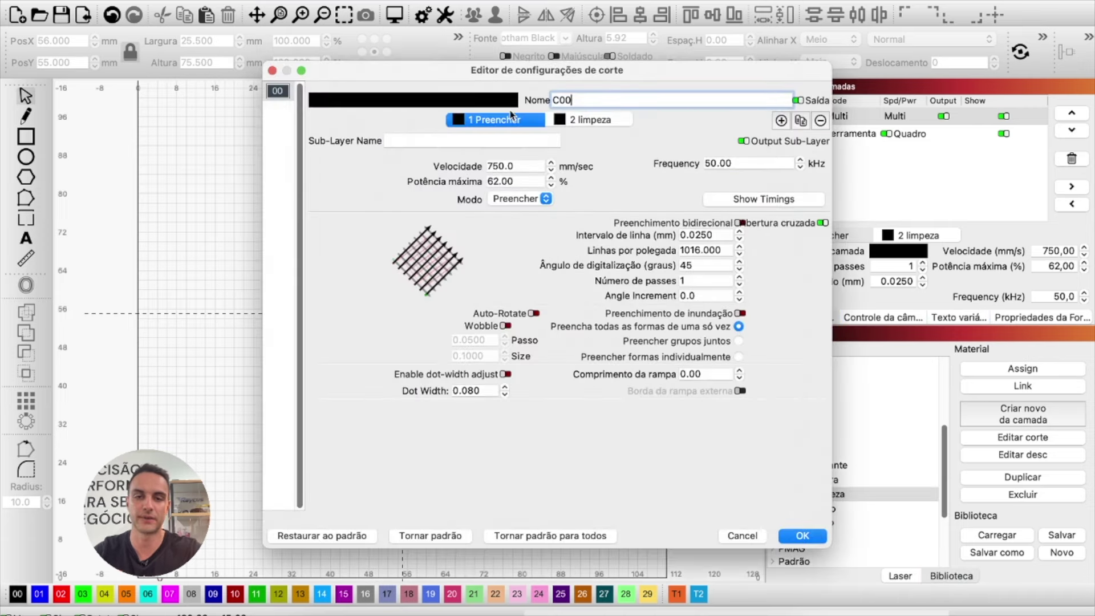
pyautogui.click(584, 120)
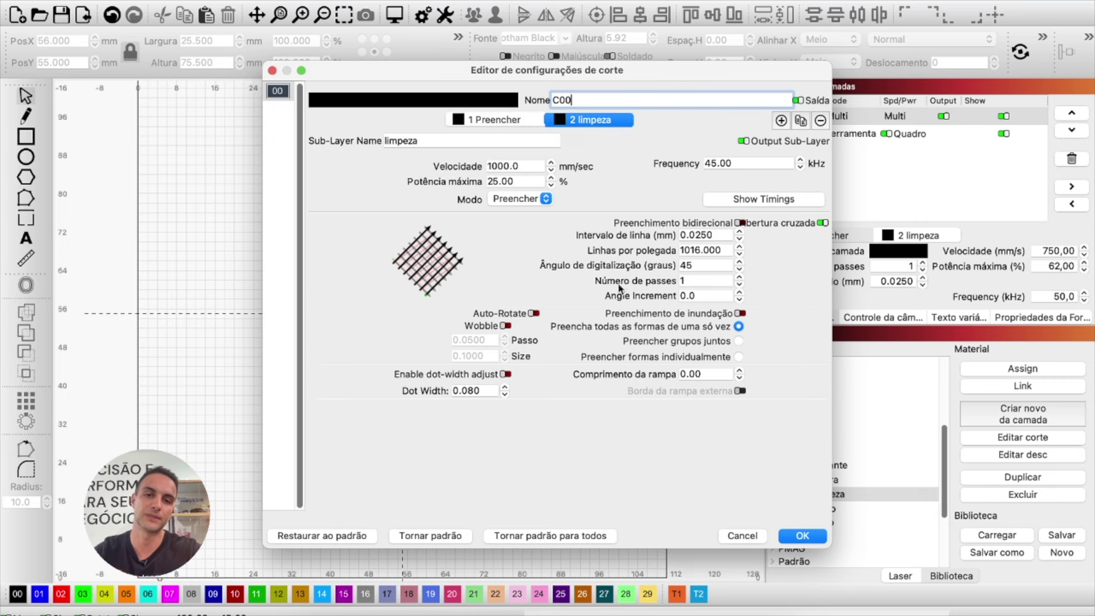
pyautogui.click(741, 536)
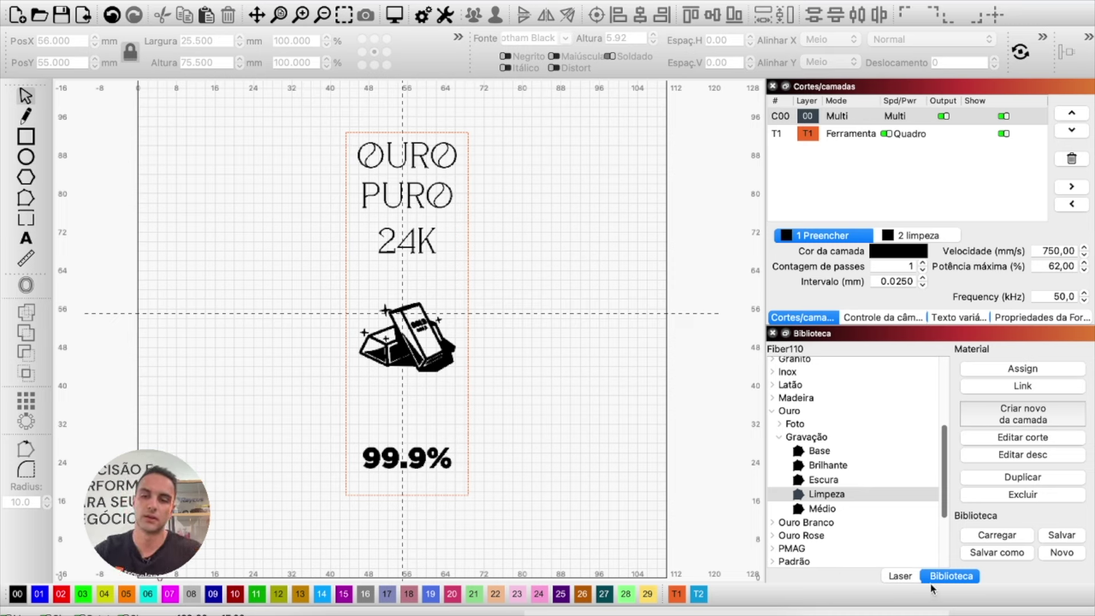
pyautogui.click(913, 577)
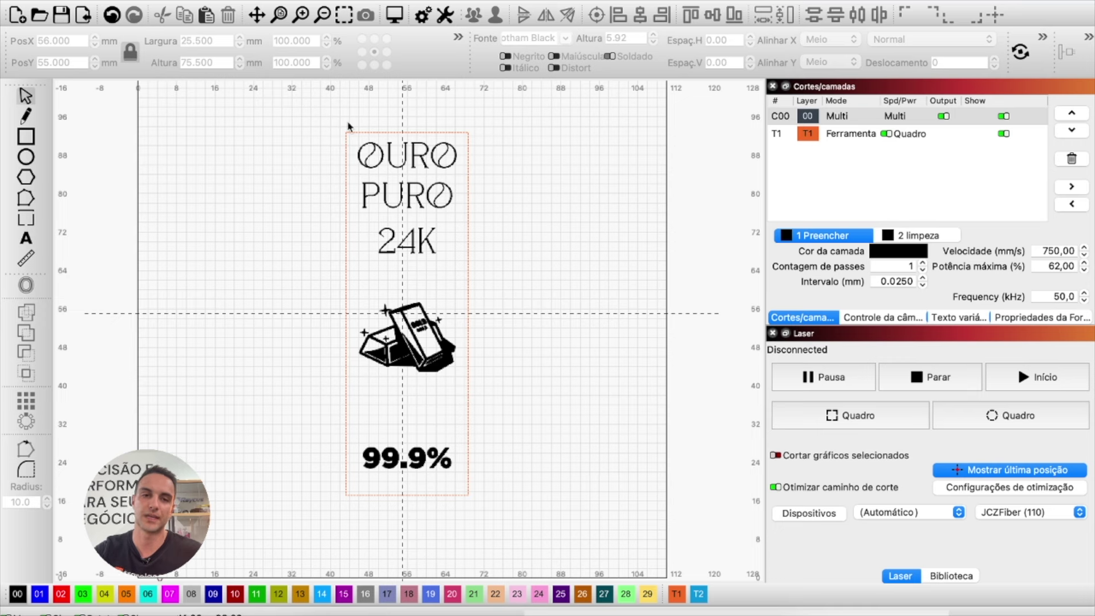